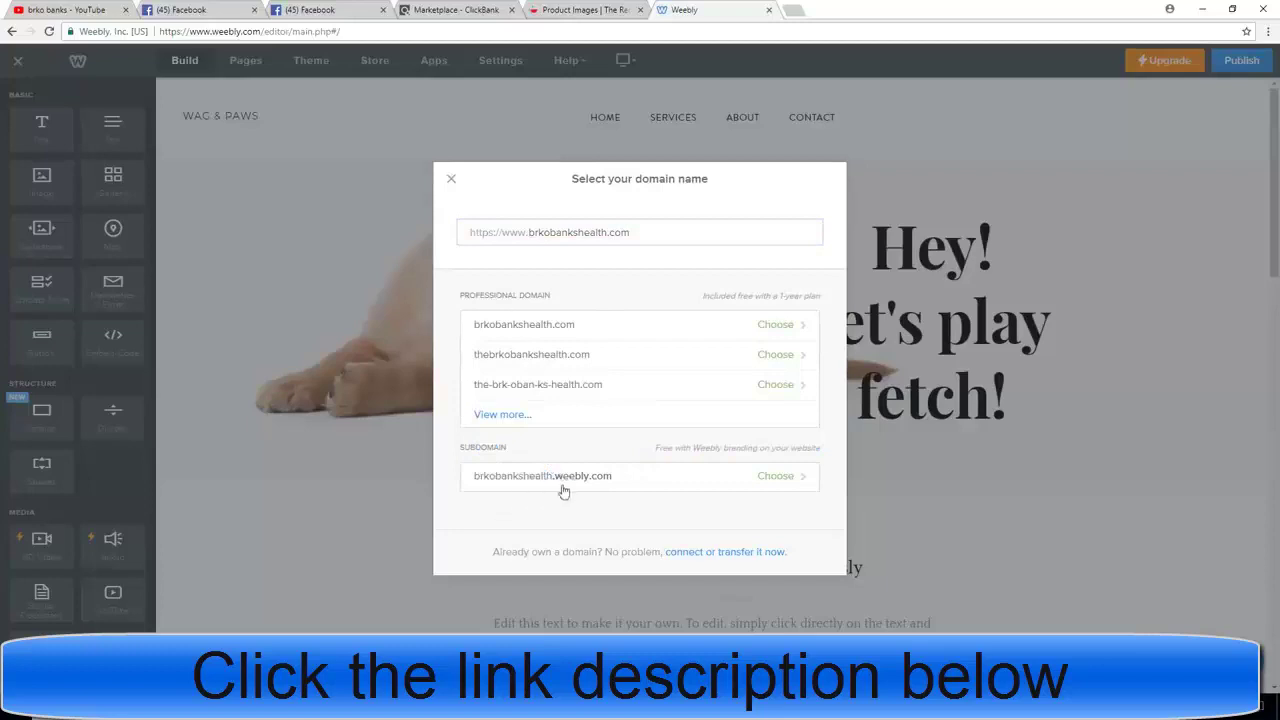
Choose the free brkobankshealth.weebly.com subdomain and confirm the setup with Done
{"action": "left_click_drag", "start_coordinate": [556, 479], "coordinate": [480, 482]}
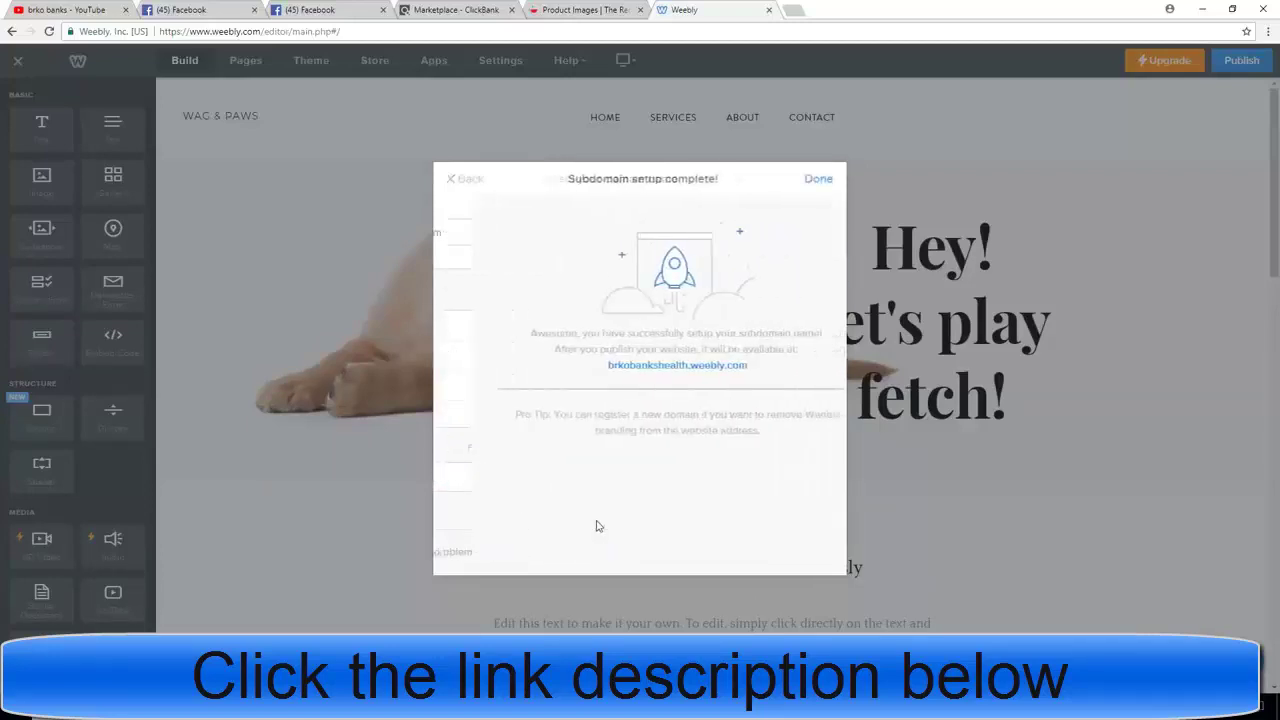
{"action": "left_click_drag", "start_coordinate": [723, 362], "coordinate": [672, 365]}
{"action": "left_click", "coordinate": [743, 378]}
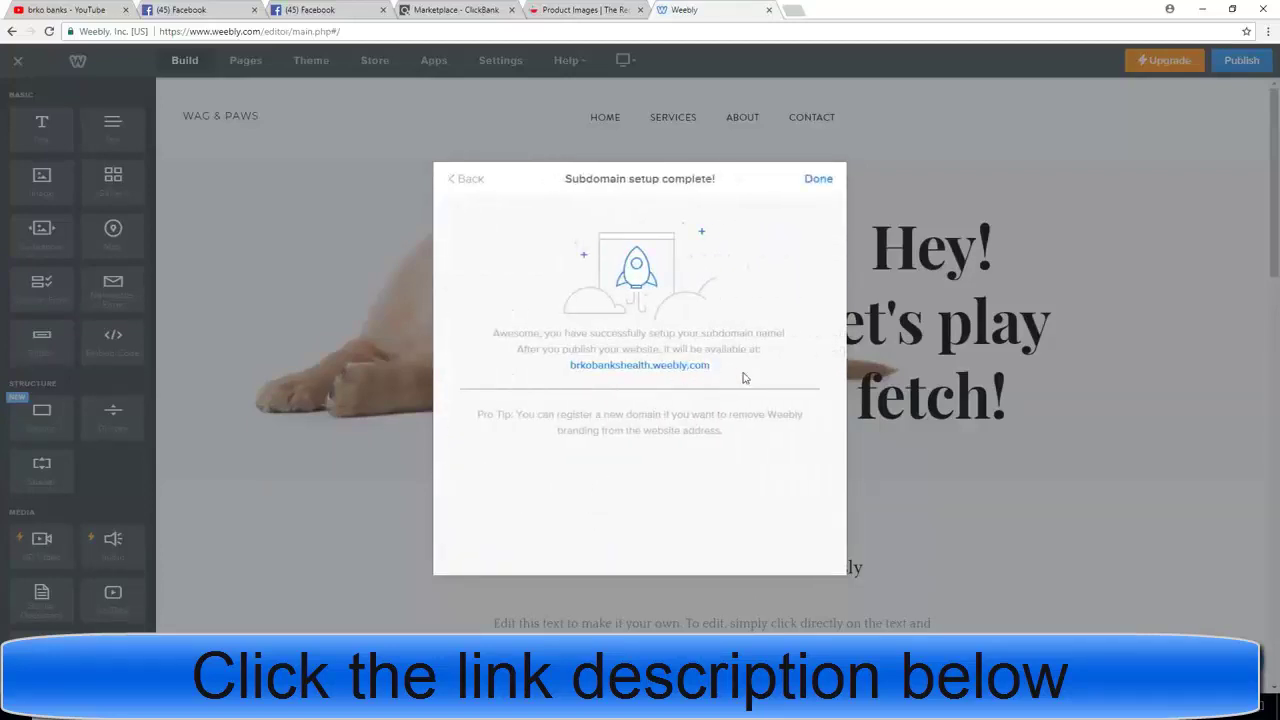
{"action": "left_click", "coordinate": [818, 180]}
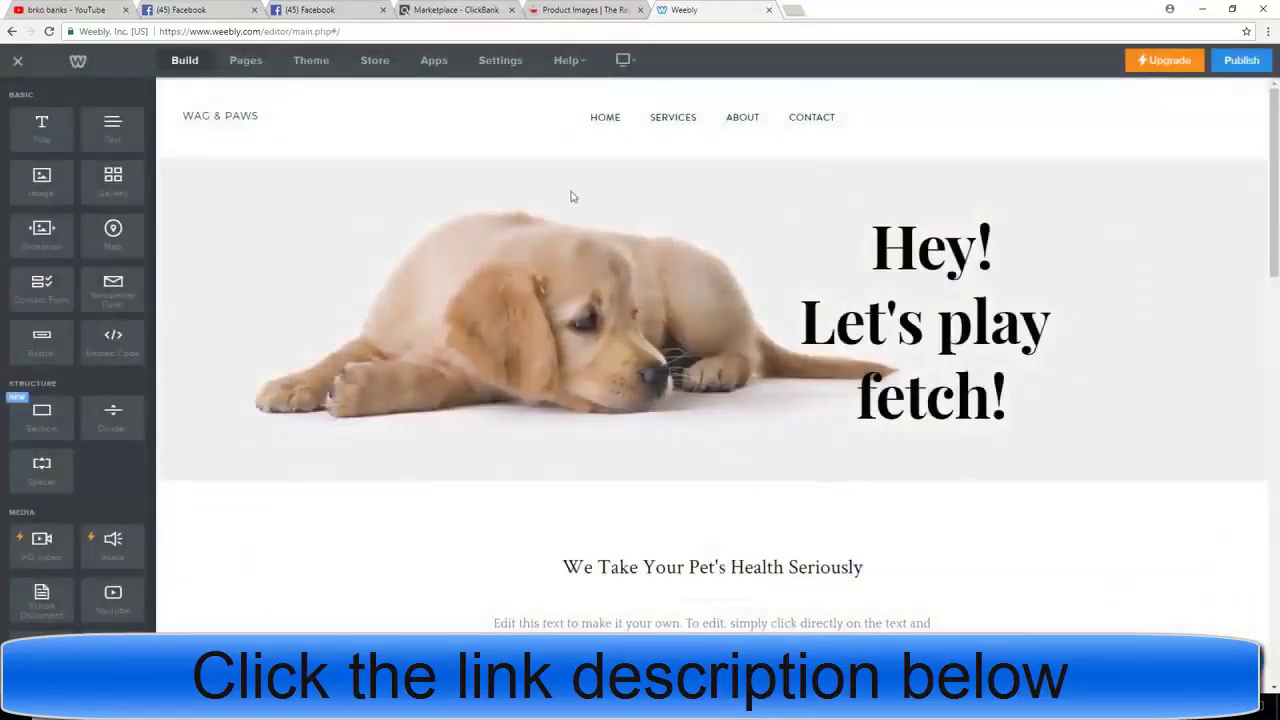
Delete the Home, Services and About pages from the Pages list, confirming each deletion
{"action": "left_click", "coordinate": [260, 66]}
{"action": "left_click", "coordinate": [130, 135]}
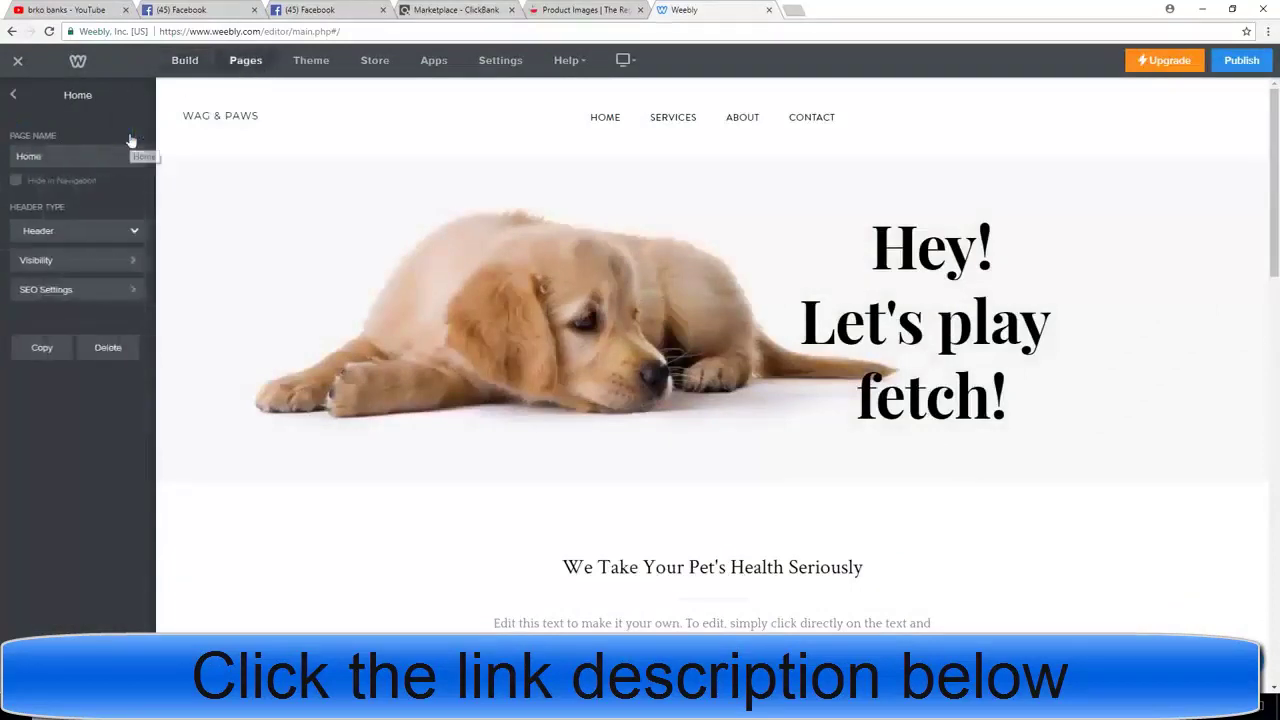
{"action": "left_click", "coordinate": [108, 362]}
{"action": "left_click", "coordinate": [690, 388]}
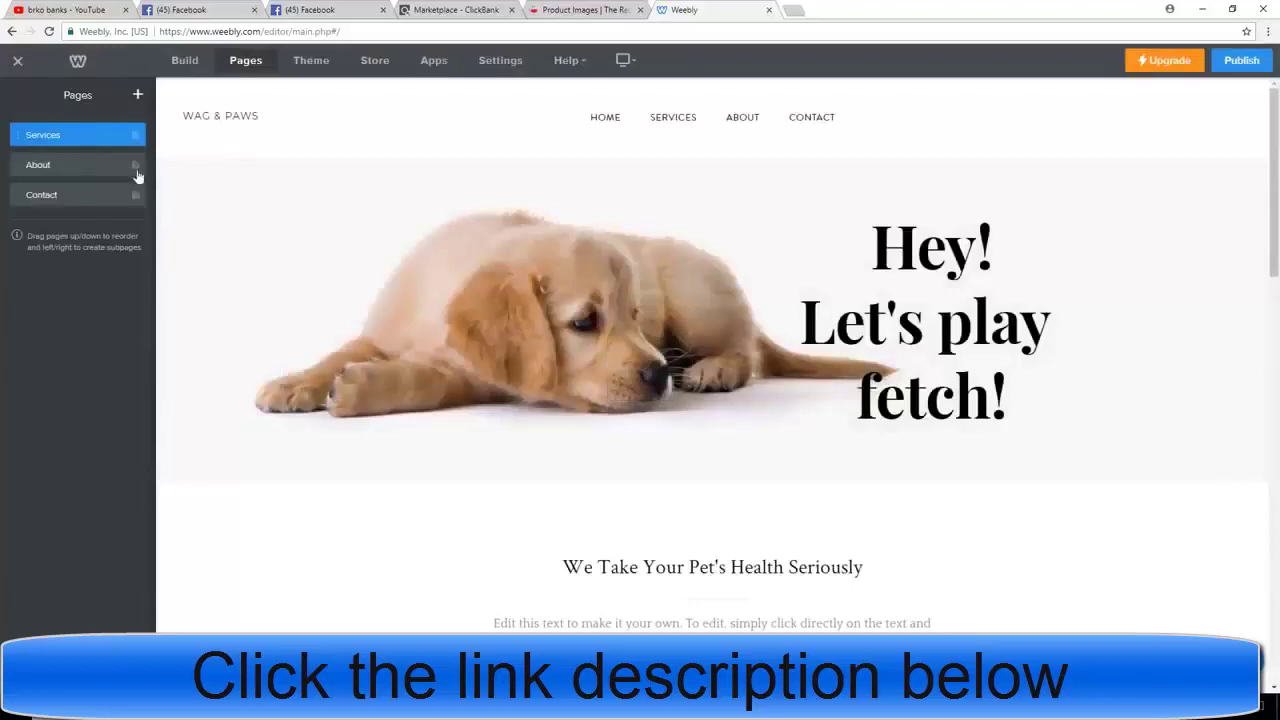
{"action": "left_click", "coordinate": [85, 140]}
{"action": "left_click", "coordinate": [112, 348]}
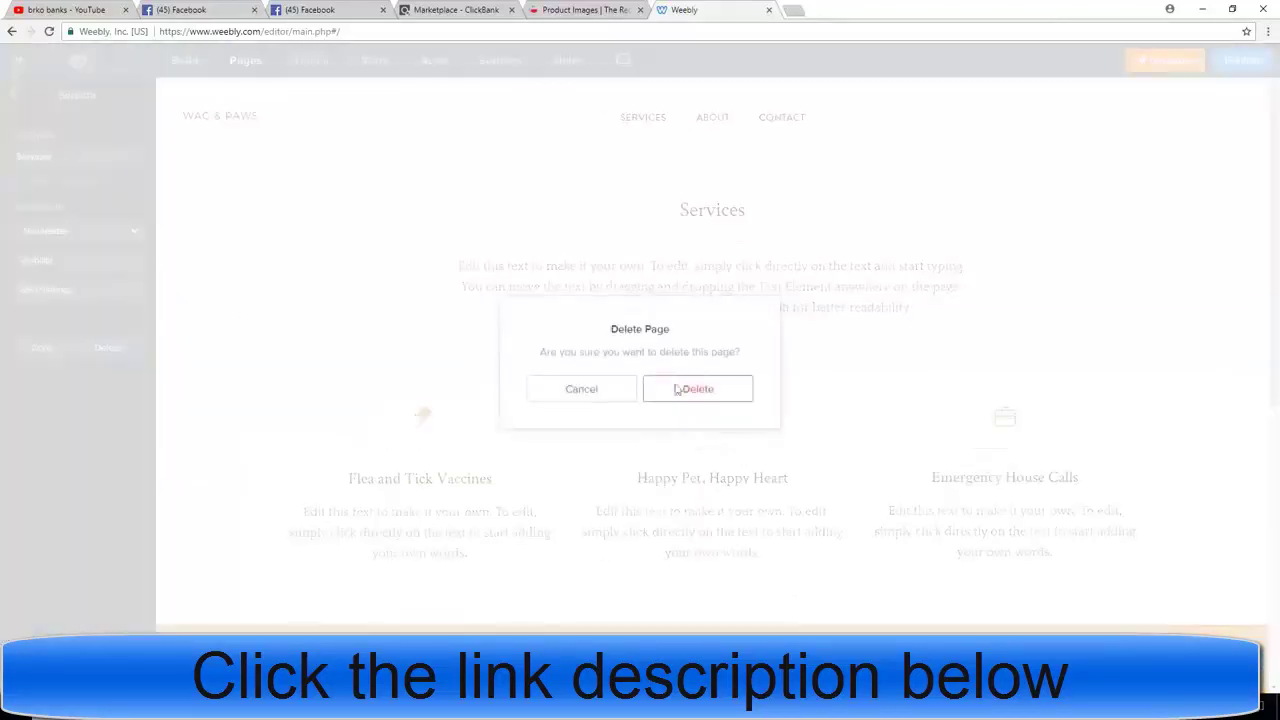
{"action": "left_click", "coordinate": [688, 390]}
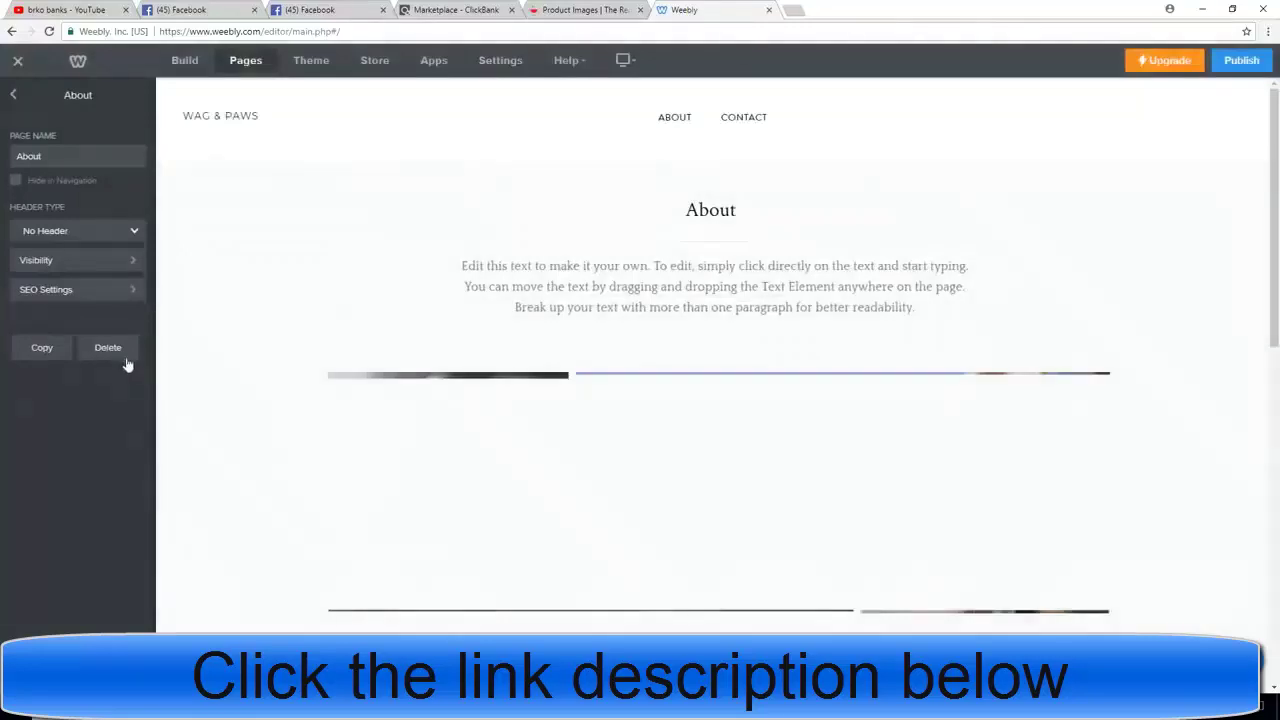
{"action": "left_click", "coordinate": [120, 350]}
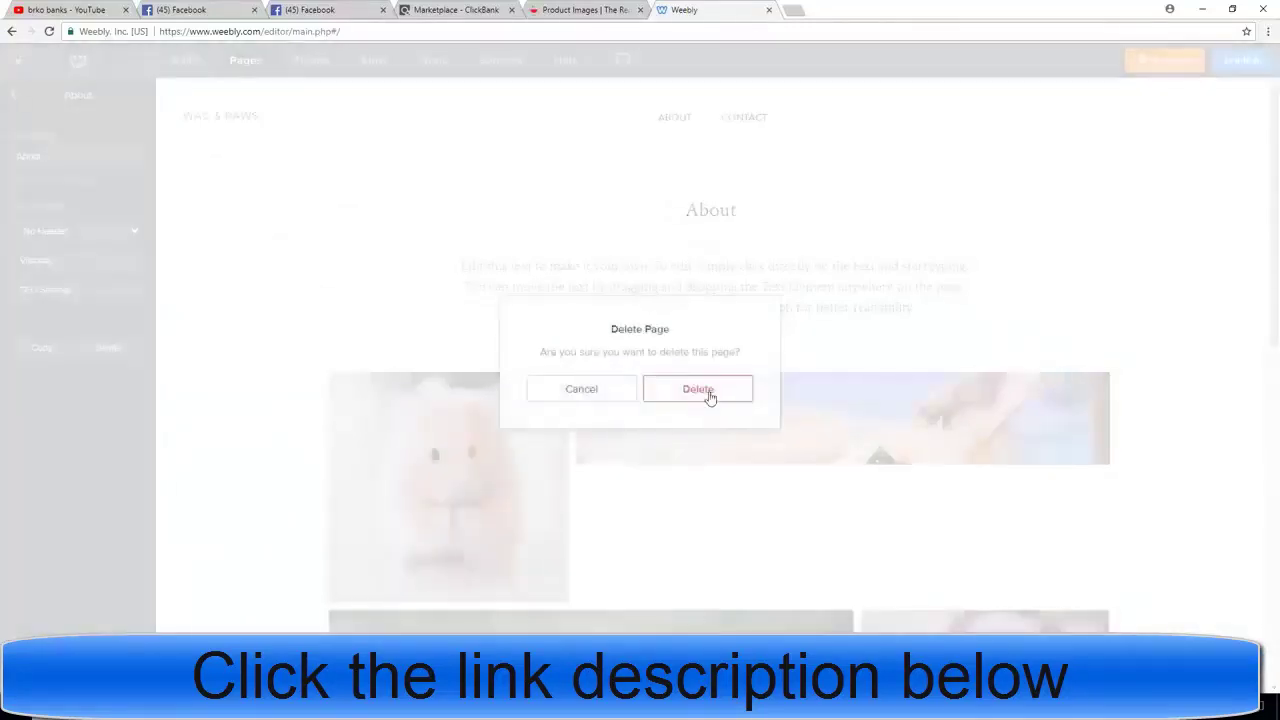
{"action": "left_click", "coordinate": [709, 397]}
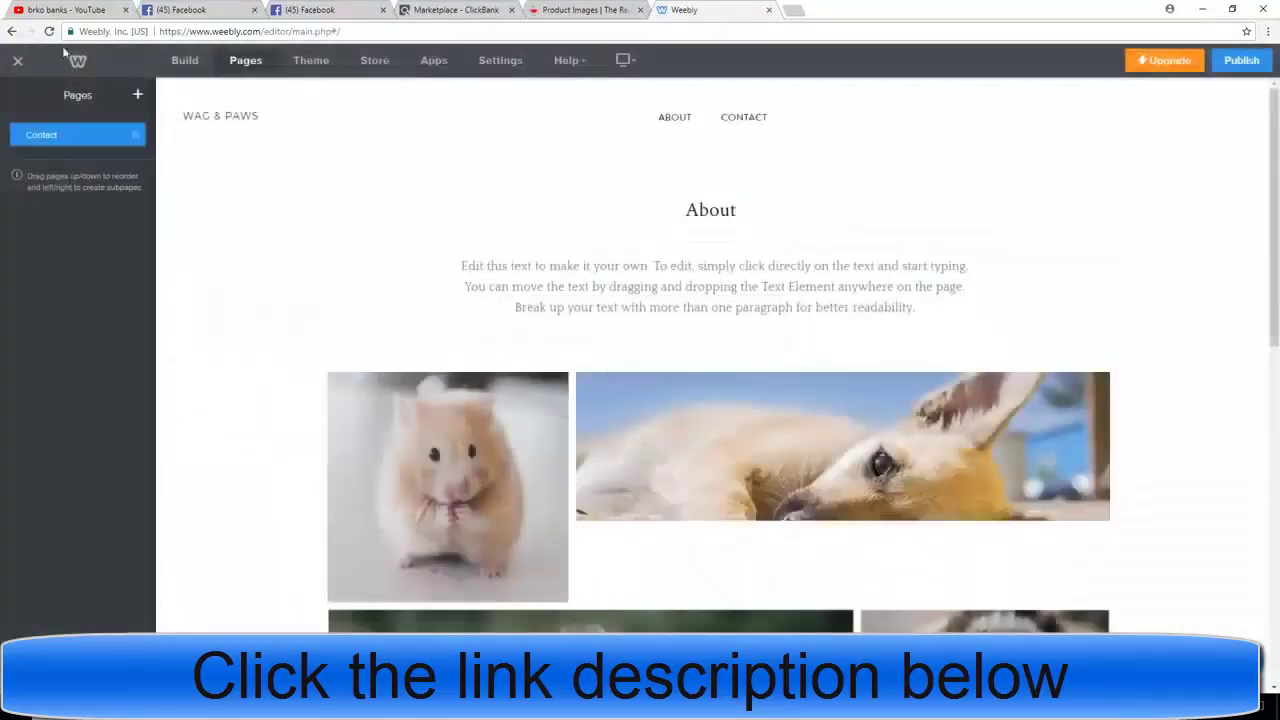
{"action": "left_click", "coordinate": [137, 96]}
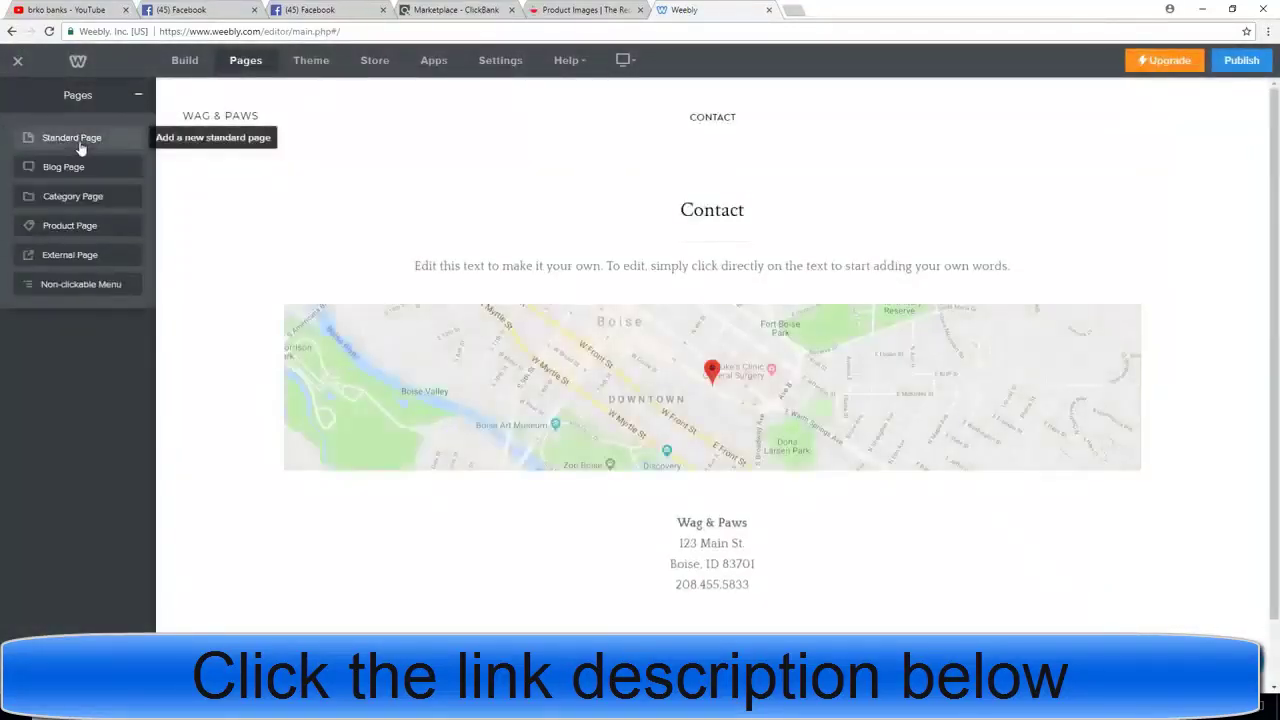
Add a new standard page named 'Brko Banks Health'
{"action": "left_click", "coordinate": [80, 140]}
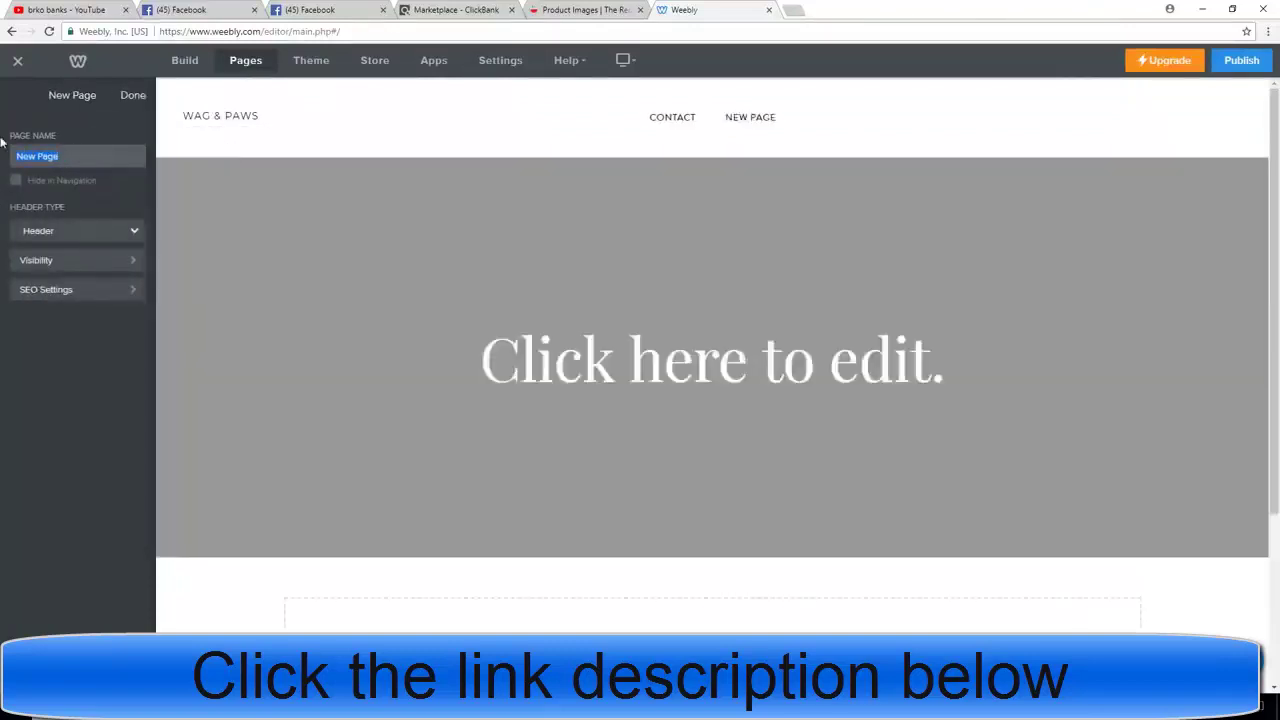
{"action": "type", "text": "Brko "}
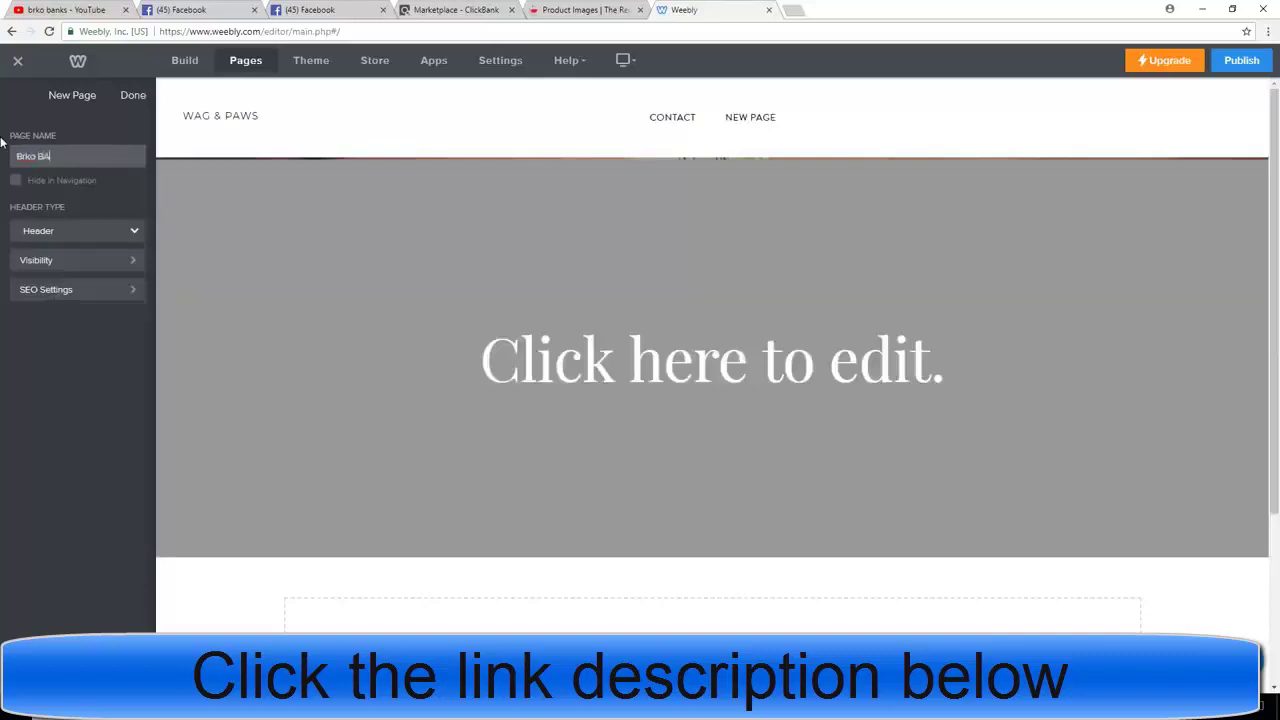
{"action": "type", "text": "Ba"}
{"action": "key", "text": "BackSpace"}
{"action": "type", "text": "anks healt"}
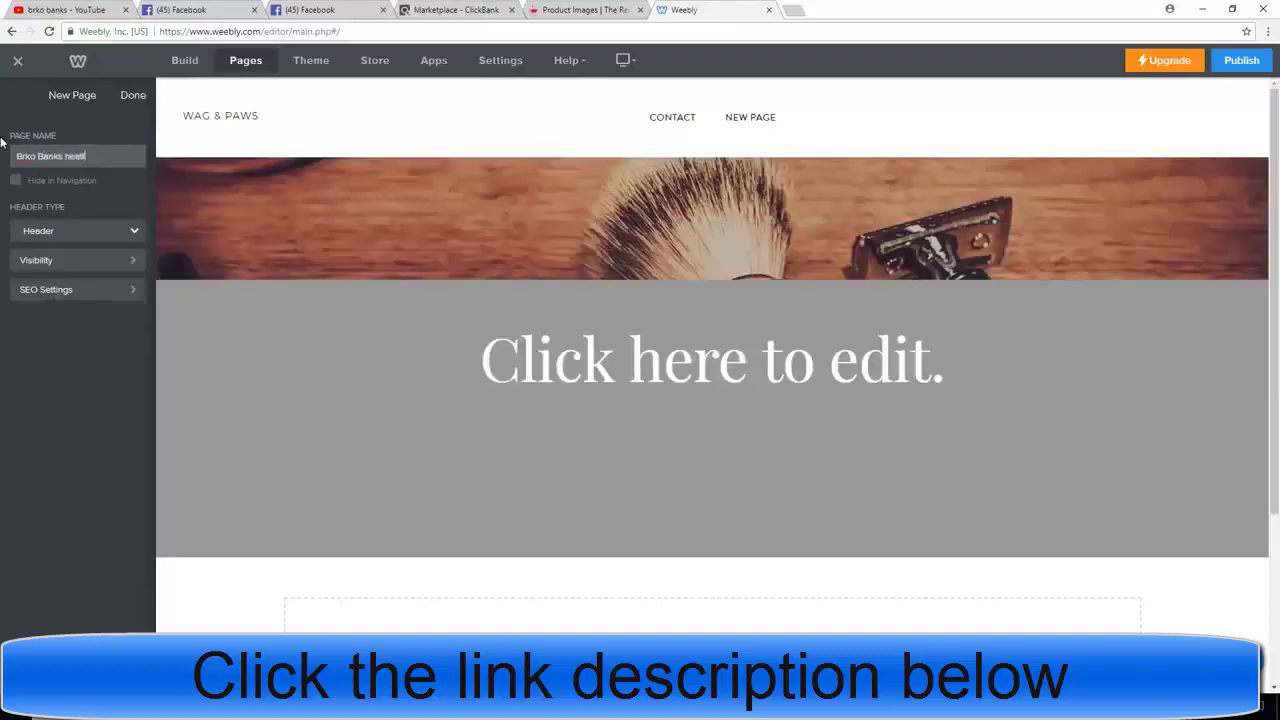
{"action": "type", "text": "h"}
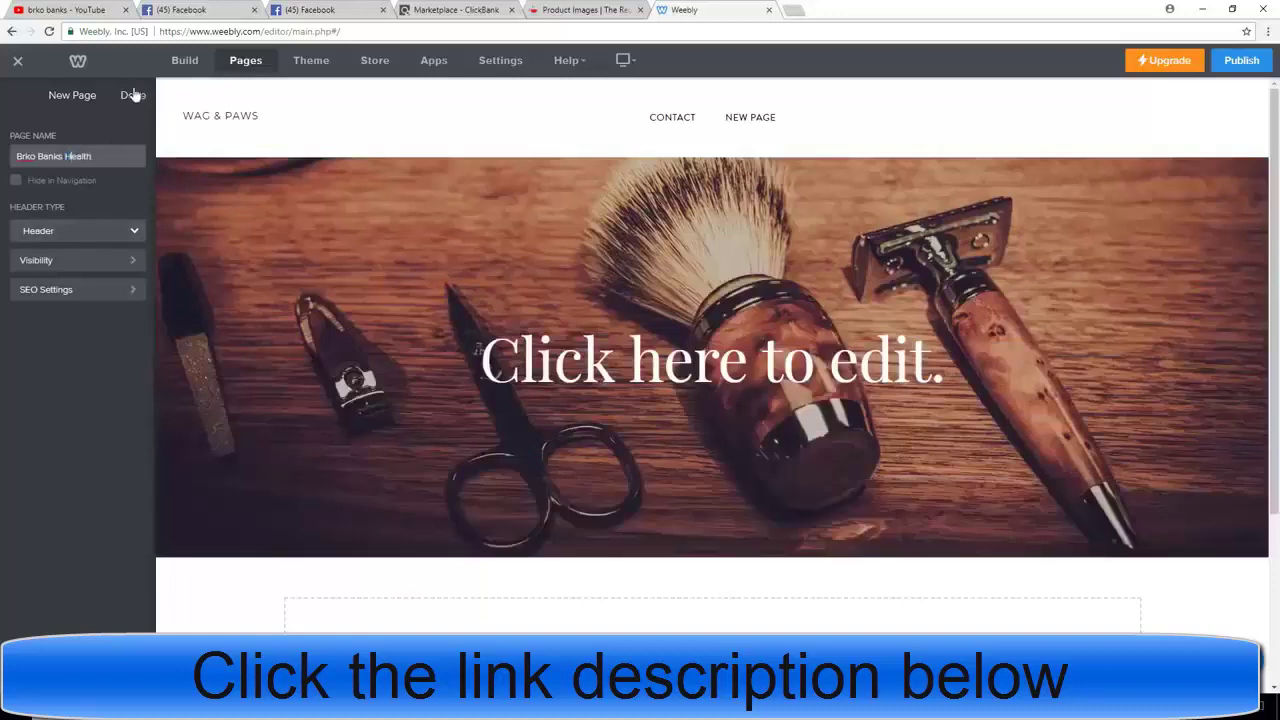
{"action": "left_click", "coordinate": [133, 95]}
Delete the Contact page and confirm the deletion
{"action": "left_click", "coordinate": [134, 135]}
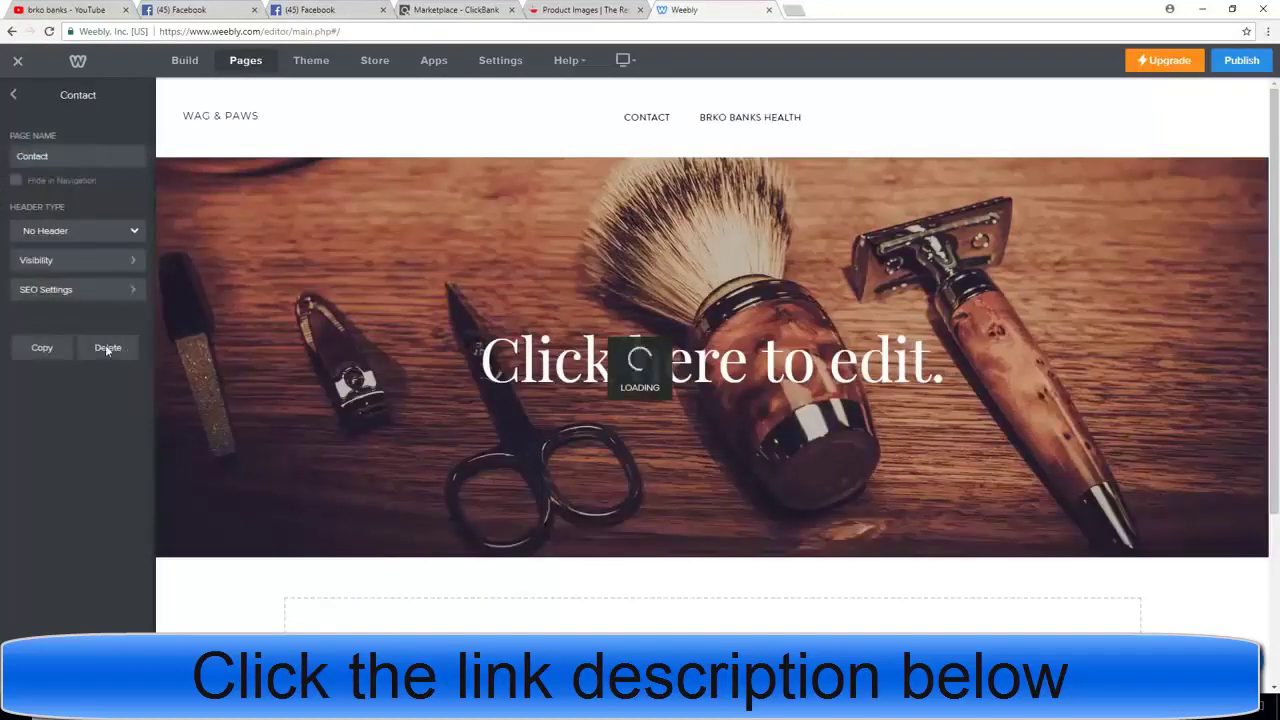
{"action": "left_click", "coordinate": [107, 348]}
{"action": "left_click", "coordinate": [698, 389]}
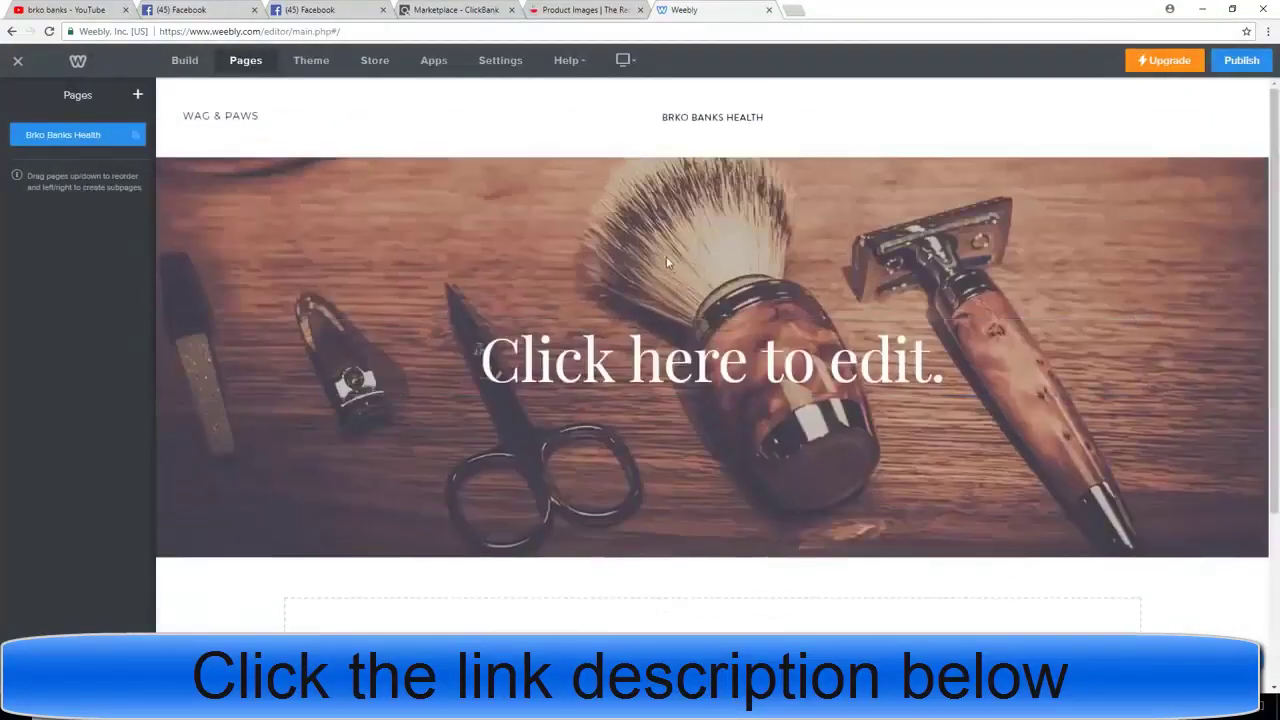
Replace the 'Click here to edit.' banner title with 'WEIGHT LOSS METHOD'
{"action": "left_click", "coordinate": [666, 360]}
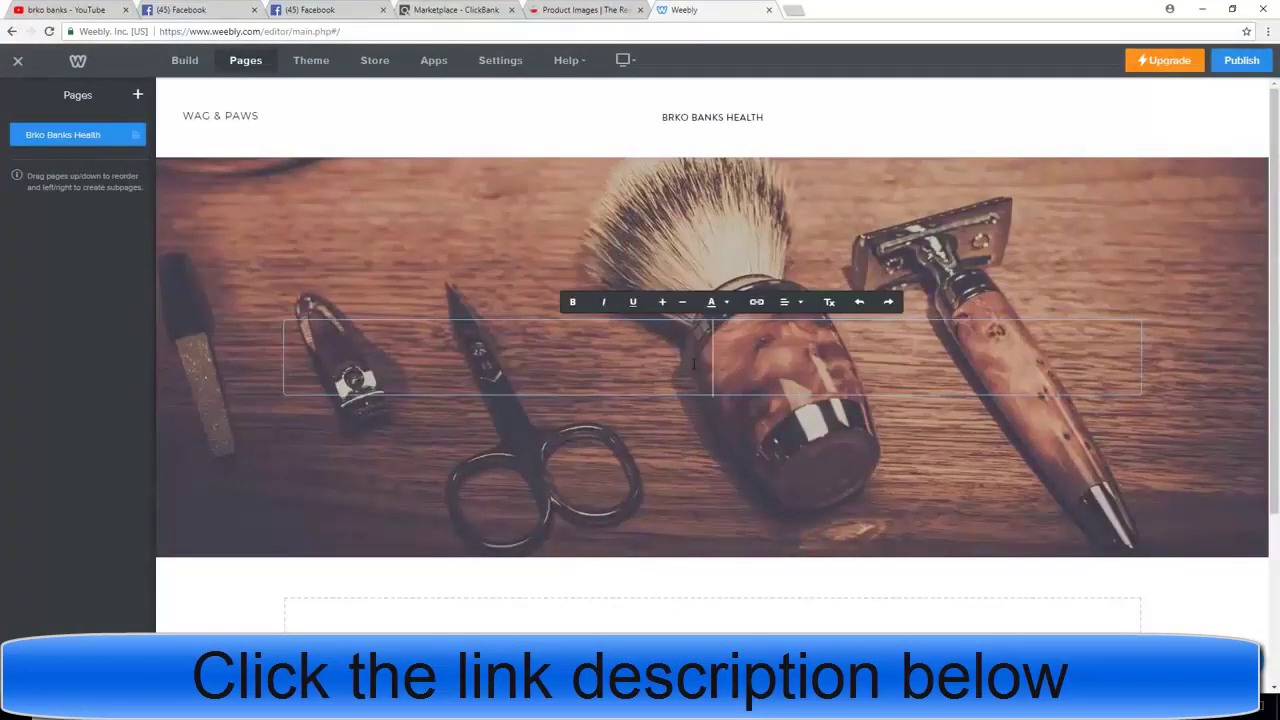
{"action": "type", "text": "Weight LOS"}
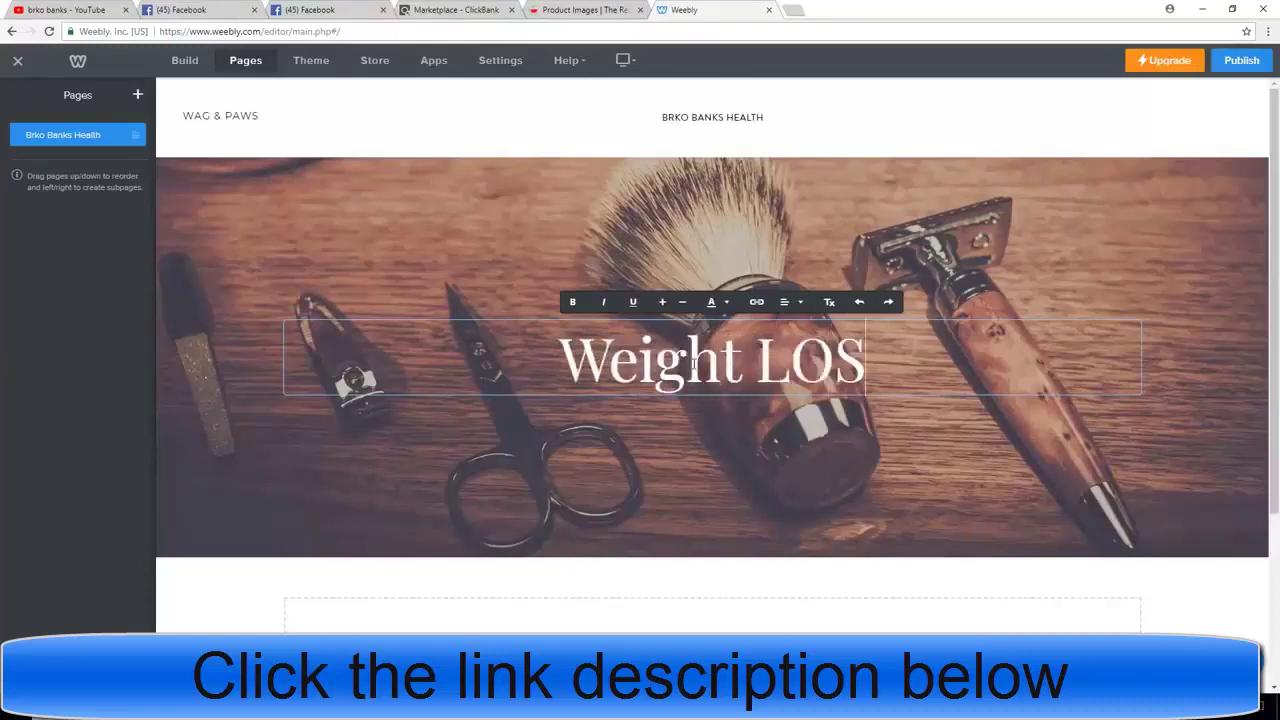
{"action": "key", "text": "BackSpace"}
{"action": "key", "text": "BackSpace"}
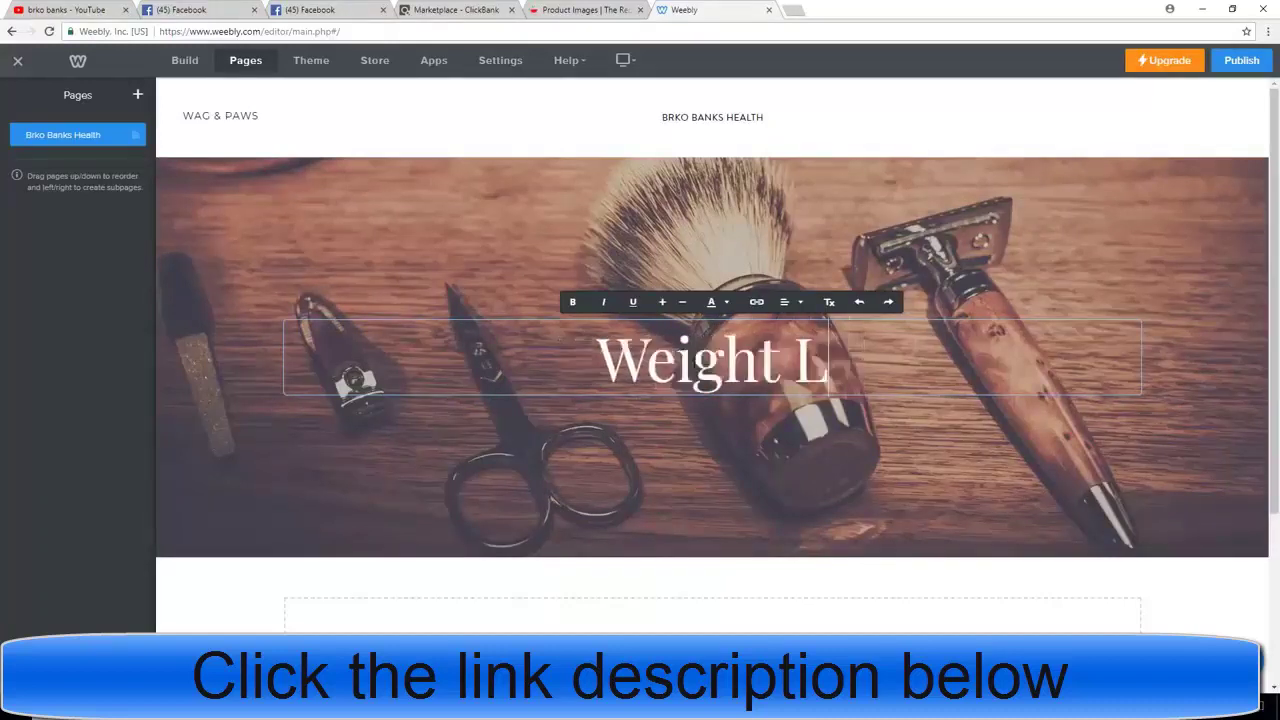
{"action": "type", "text": "OSS WE"}
{"action": "key", "text": "BackSpace"}
{"action": "key", "text": "BackSpace"}
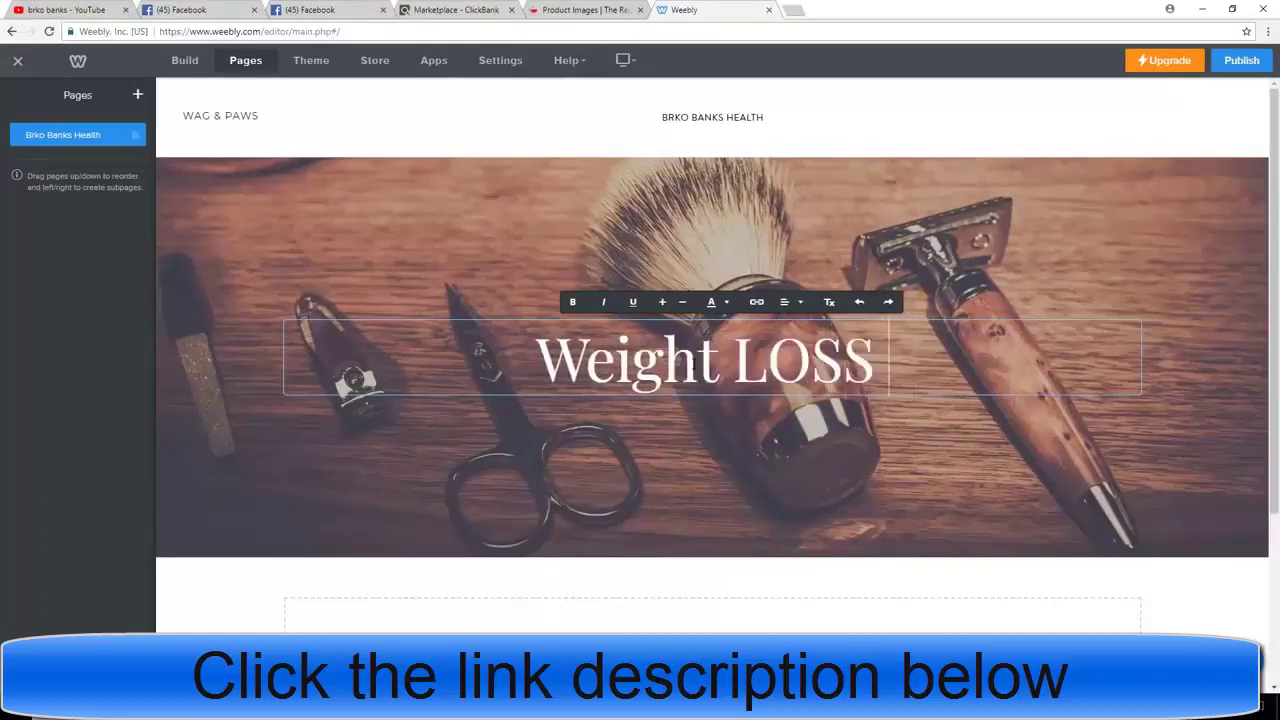
{"action": "key", "text": "BackSpace"}
{"action": "key", "text": "BackSpace"}
{"action": "key", "text": "BackSpace"}
{"action": "key", "text": "BackSpace"}
{"action": "key", "text": "BackSpace"}
{"action": "key", "text": "BackSpace"}
{"action": "key", "text": "BackSpace"}
{"action": "key", "text": "BackSpace"}
{"action": "key", "text": "BackSpace"}
{"action": "key", "text": "BackSpace"}
{"action": "key", "text": "BackSpace"}
{"action": "key", "text": "BackSpace"}
{"action": "type", "text": "WE"}
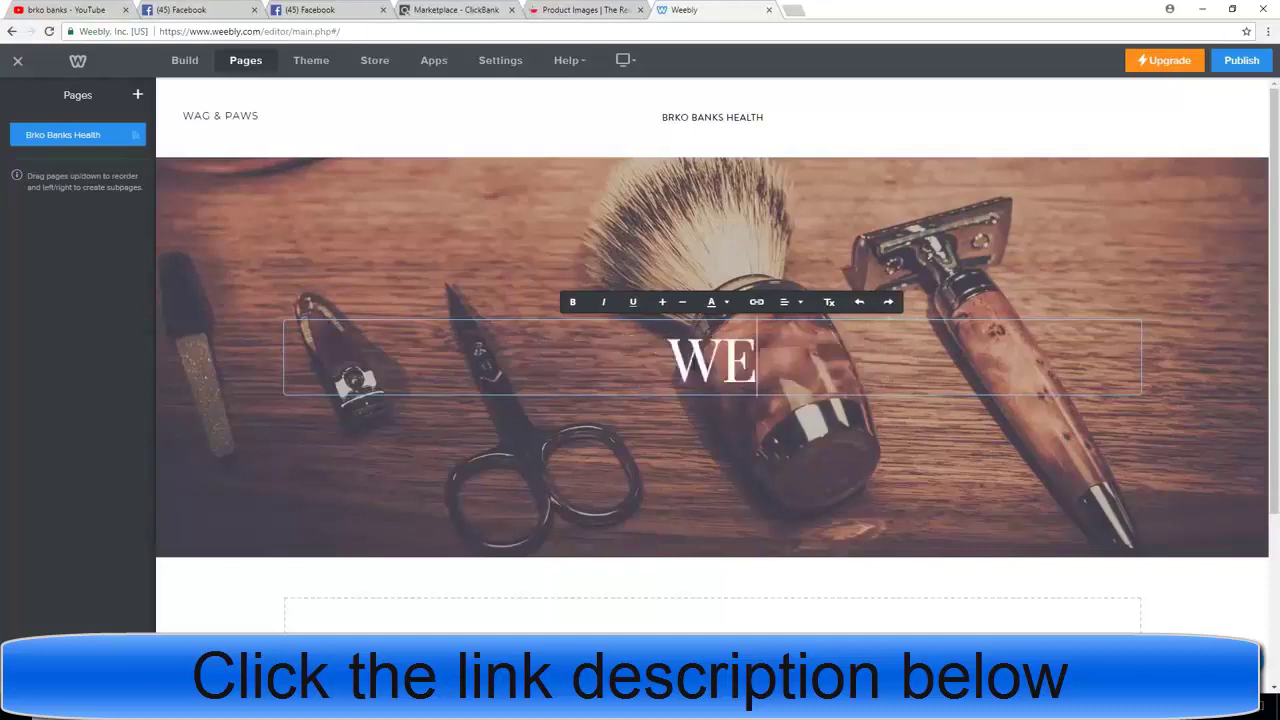
{"action": "type", "text": "IGHT LOOS"}
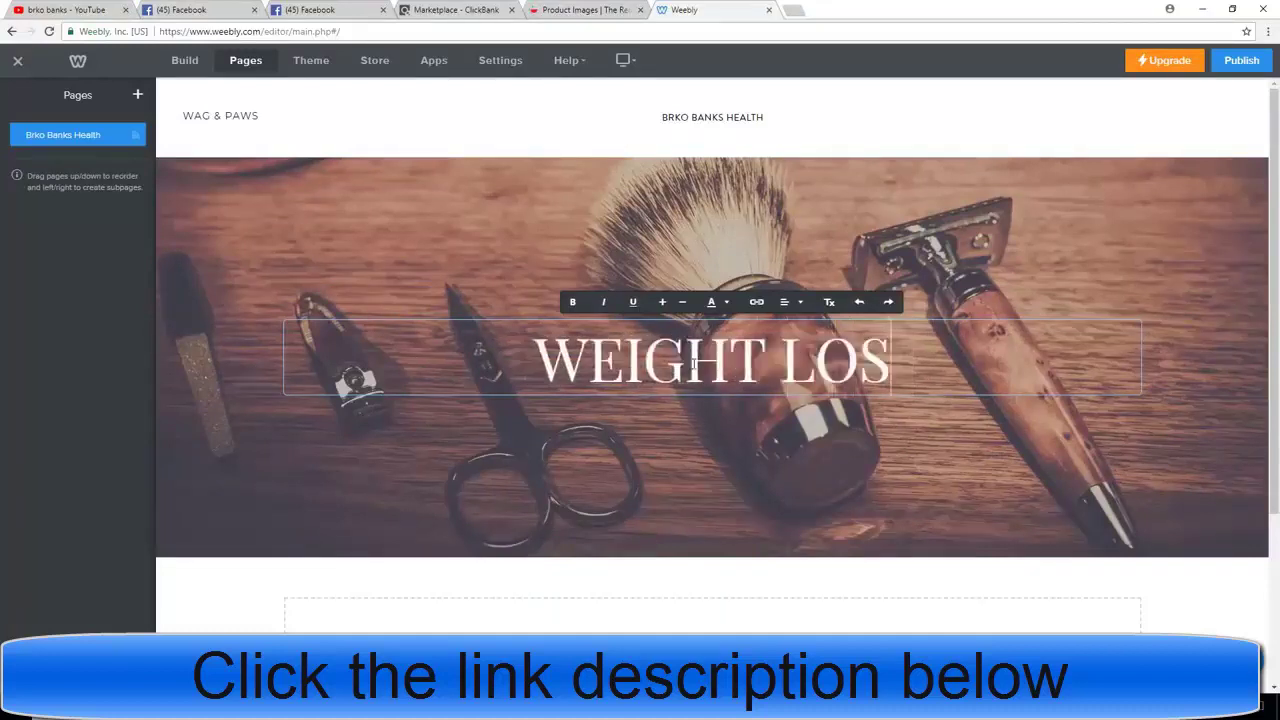
{"action": "key", "text": "BackSpace"}
{"action": "type", "text": "SS"}
{"action": "key", "text": "BackSpace"}
{"action": "key", "text": "BackSpace"}
{"action": "key", "text": "BackSpace"}
{"action": "type", "text": "SS METHOD"}
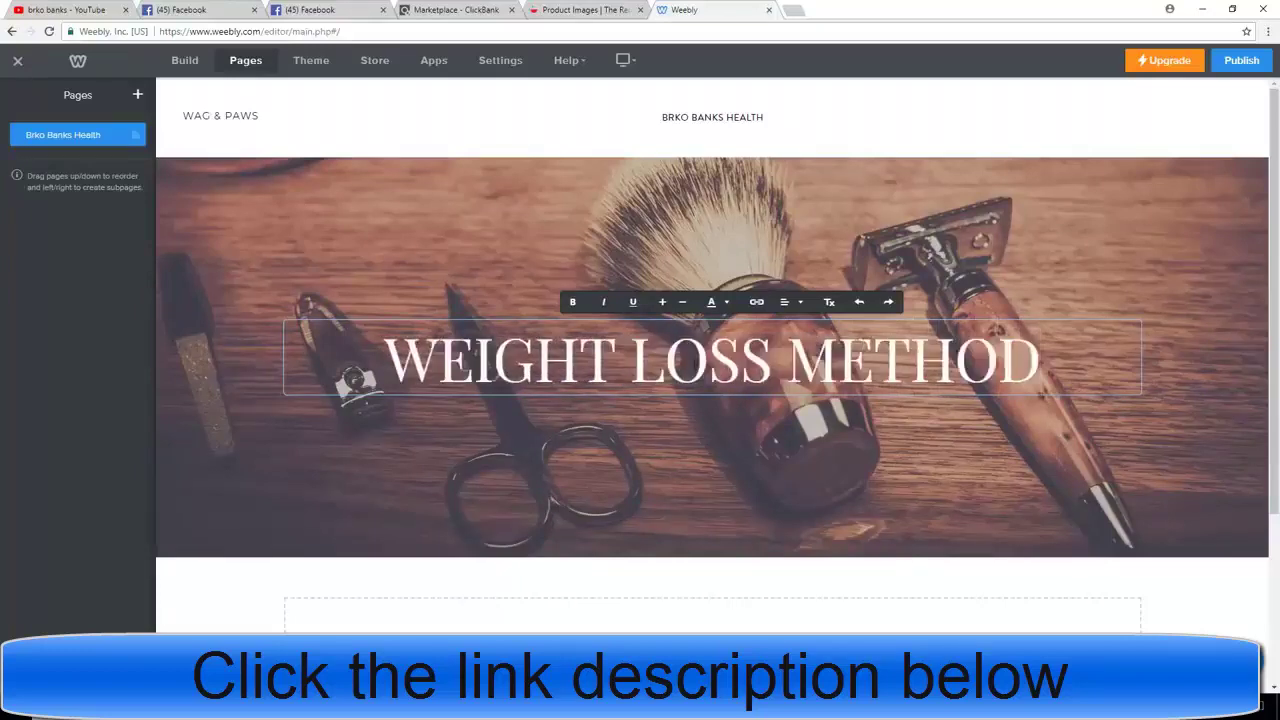
{"action": "left_click", "coordinate": [653, 457]}
{"action": "scroll", "coordinate": [677, 286], "scroll_direction": "down", "scroll_amount": 3}
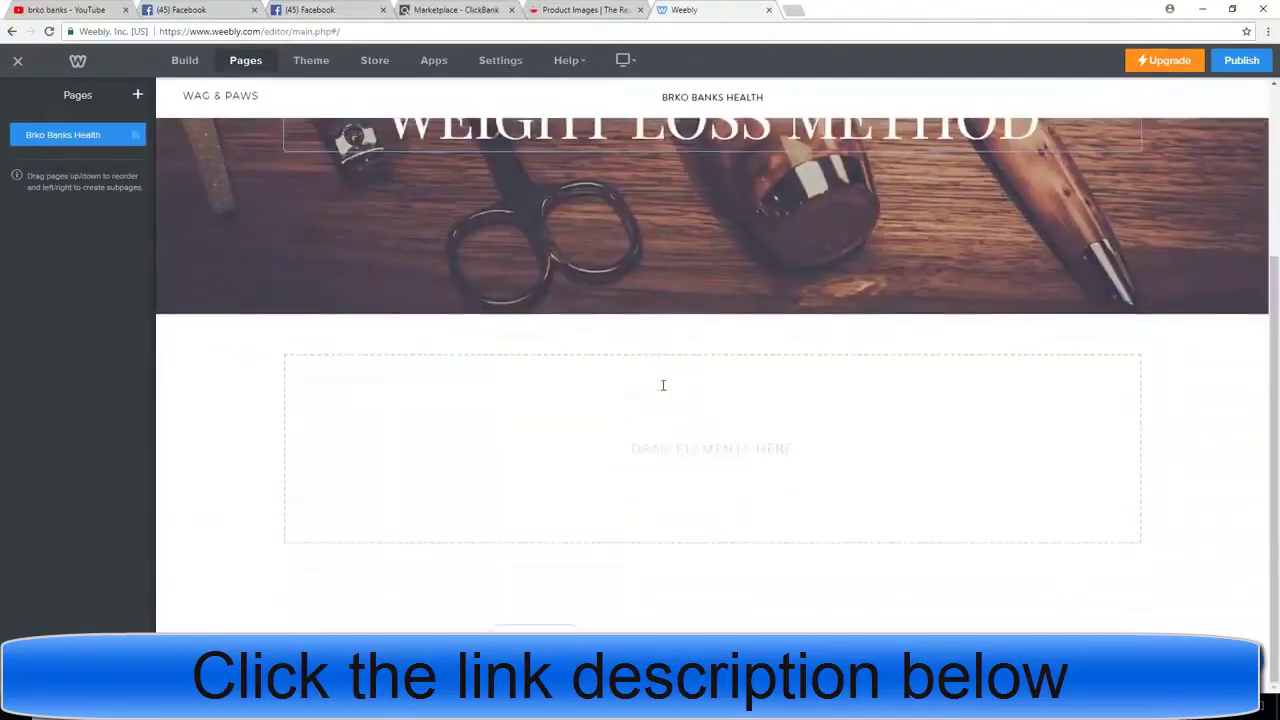
{"action": "scroll", "coordinate": [677, 286], "scroll_direction": "up", "scroll_amount": 3}
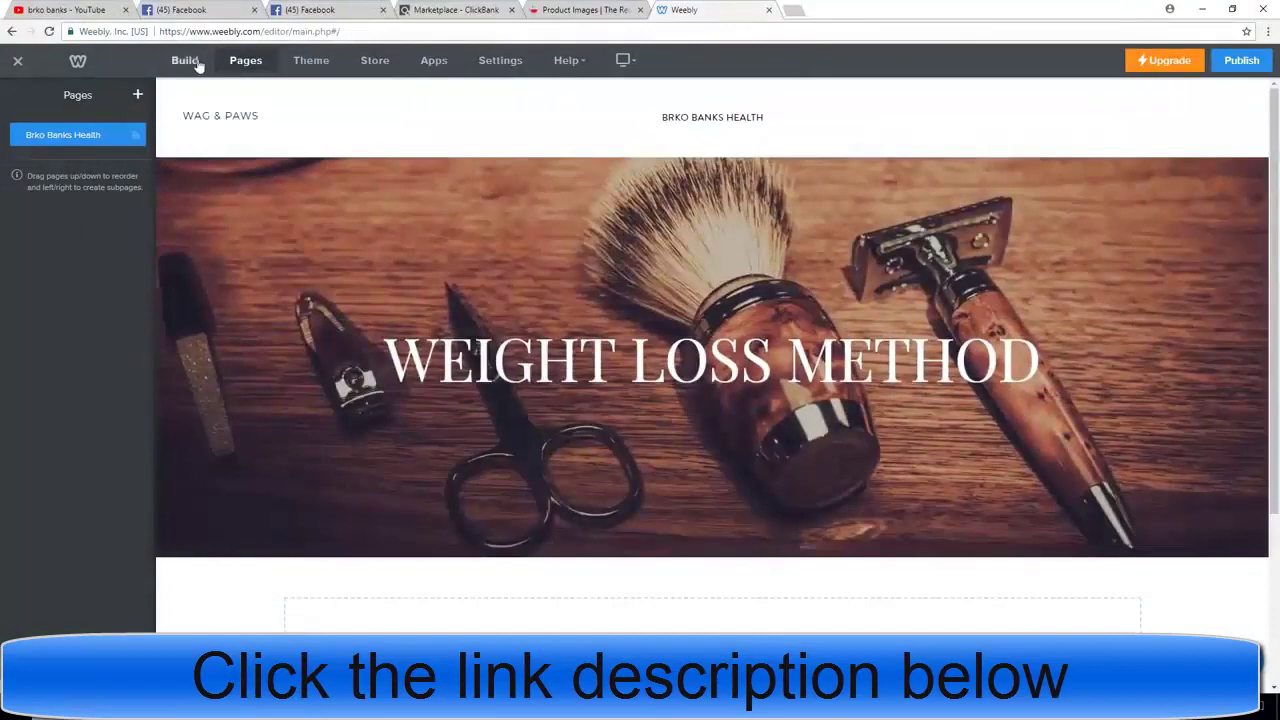
Drag an Image element from the sidebar onto the page below the WEIGHT LOSS METHOD header
{"action": "left_click", "coordinate": [190, 60]}
{"action": "scroll", "coordinate": [190, 344], "scroll_direction": "down", "scroll_amount": 5}
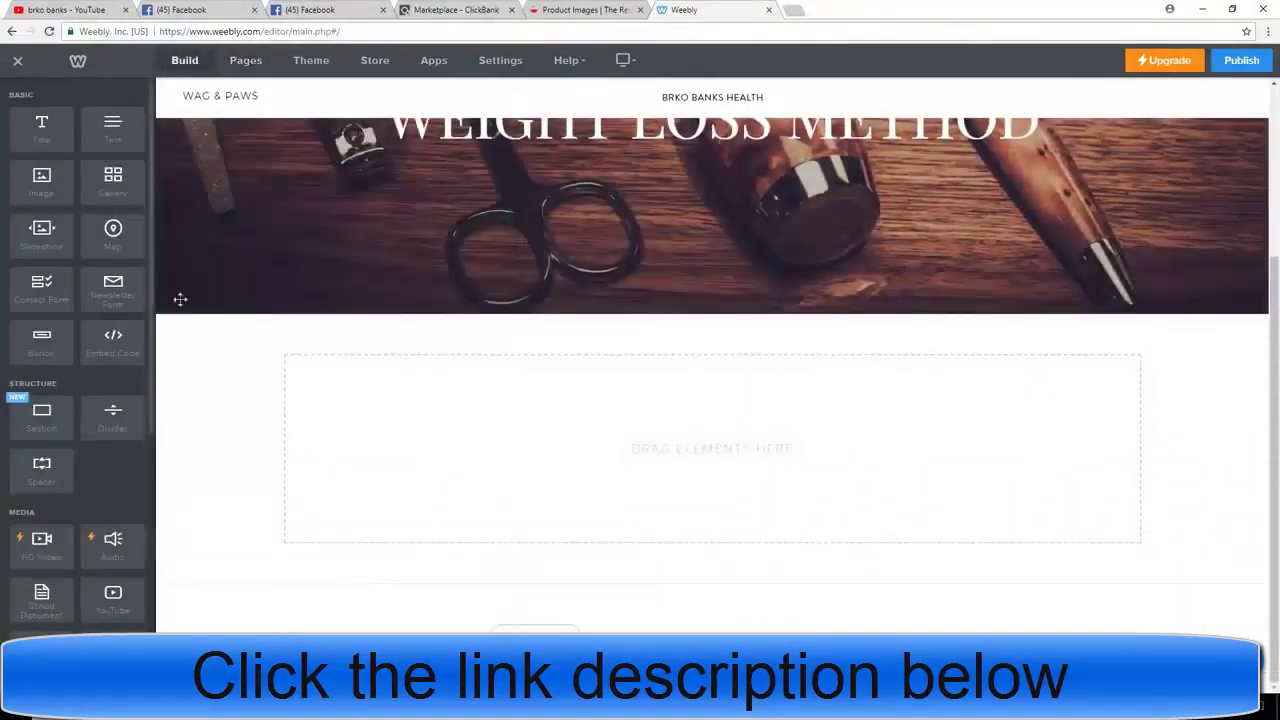
{"action": "scroll", "coordinate": [180, 294], "scroll_direction": "up", "scroll_amount": 5}
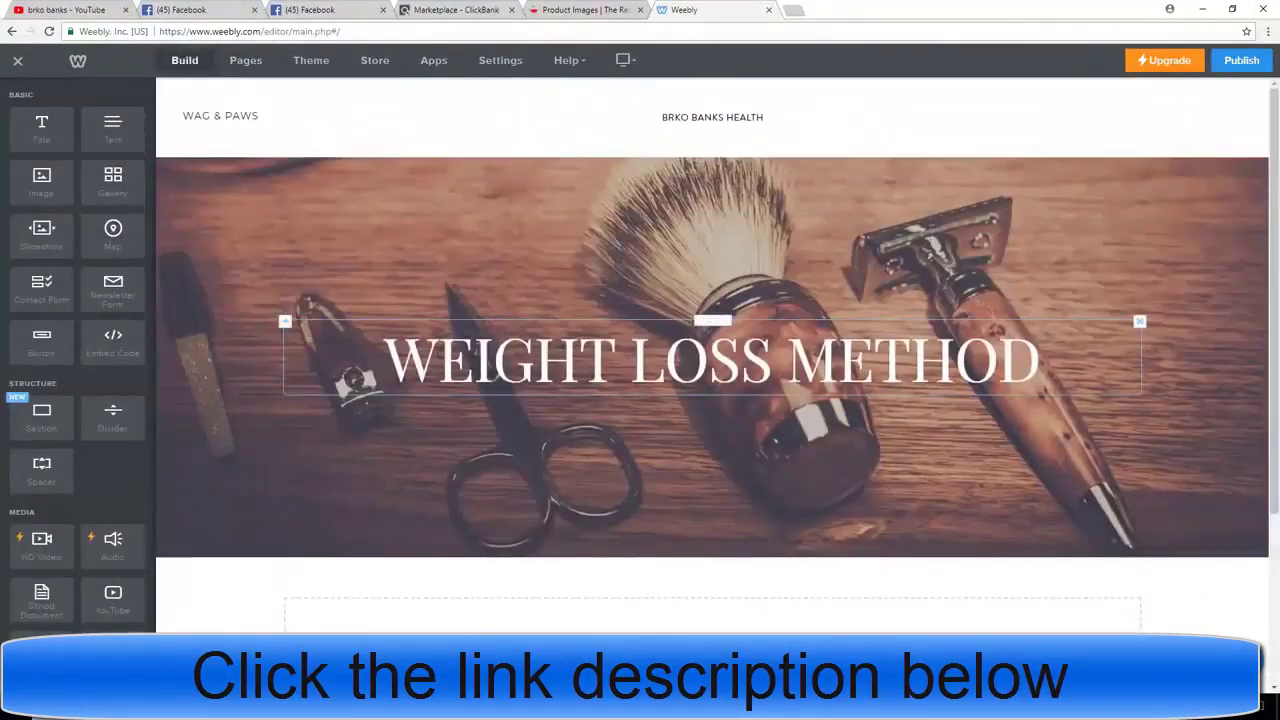
{"action": "mouse_move", "coordinate": [384, 360]}
{"action": "left_mouse_down"}
{"action": "mouse_move", "coordinate": [1040, 360]}
{"action": "mouse_move", "coordinate": [384, 360]}
{"action": "left_mouse_up"}
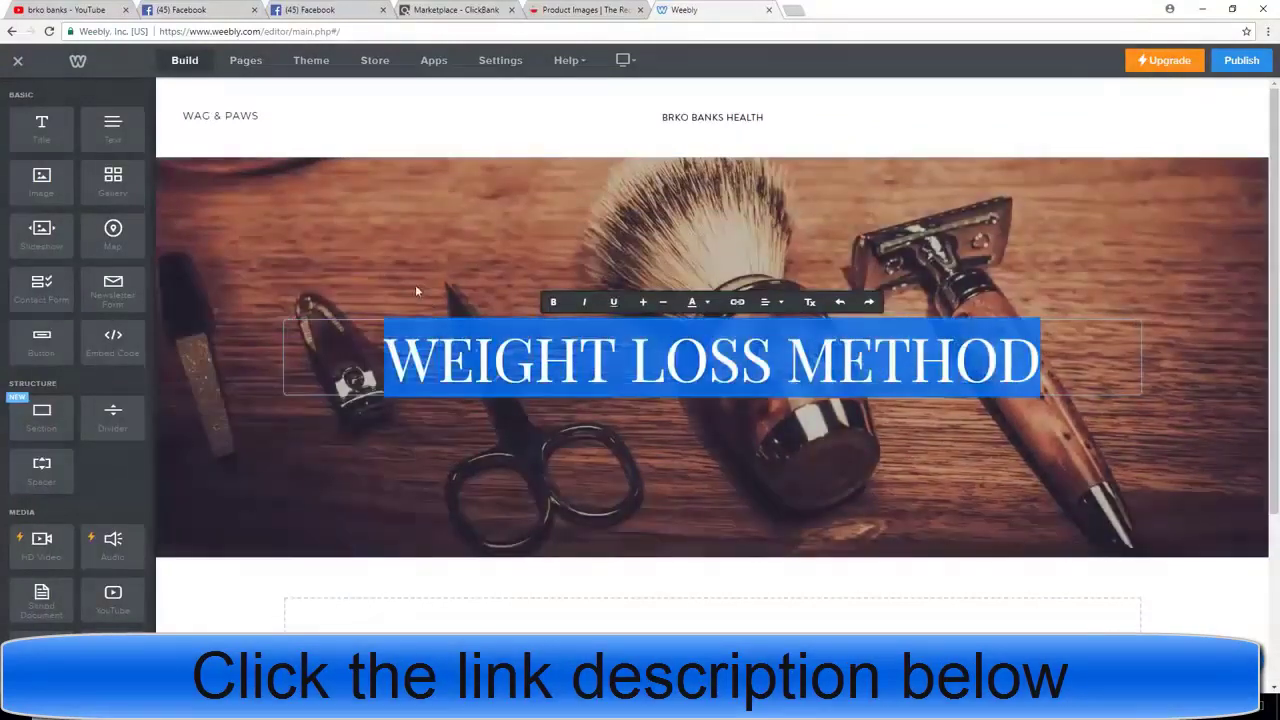
{"action": "left_click", "coordinate": [194, 251]}
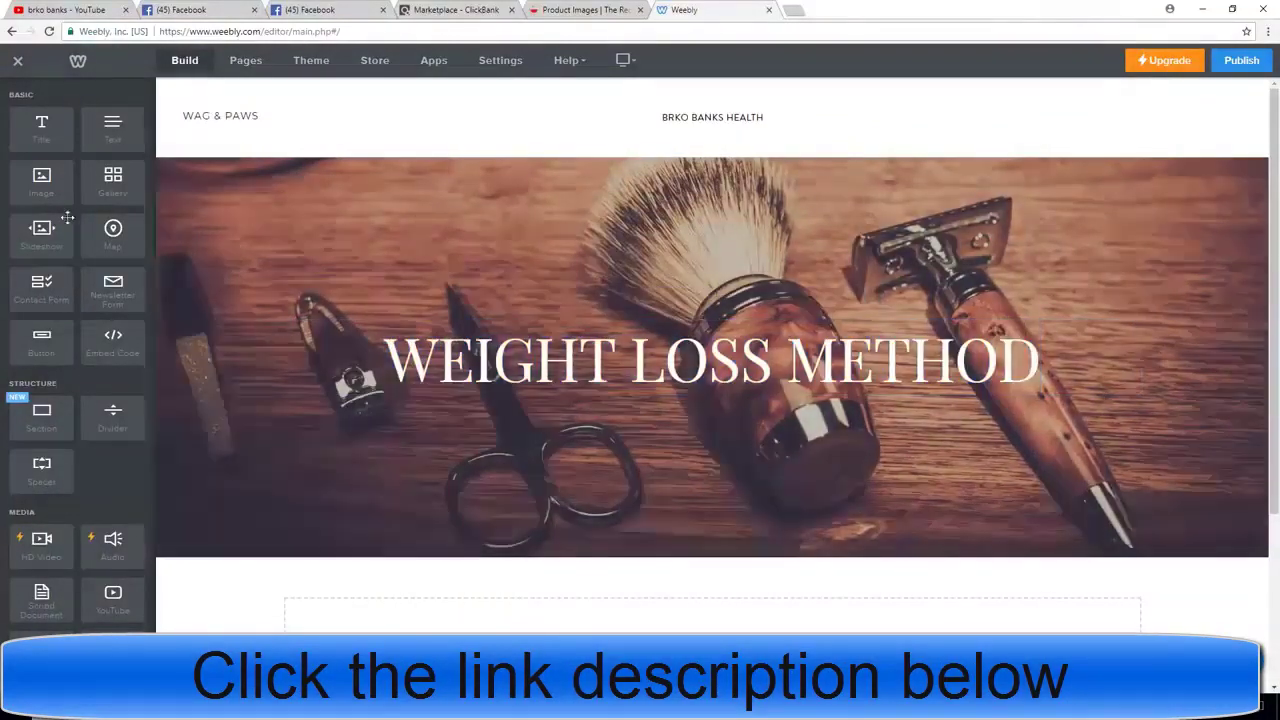
{"action": "left_click_drag", "start_coordinate": [63, 200], "coordinate": [703, 371]}
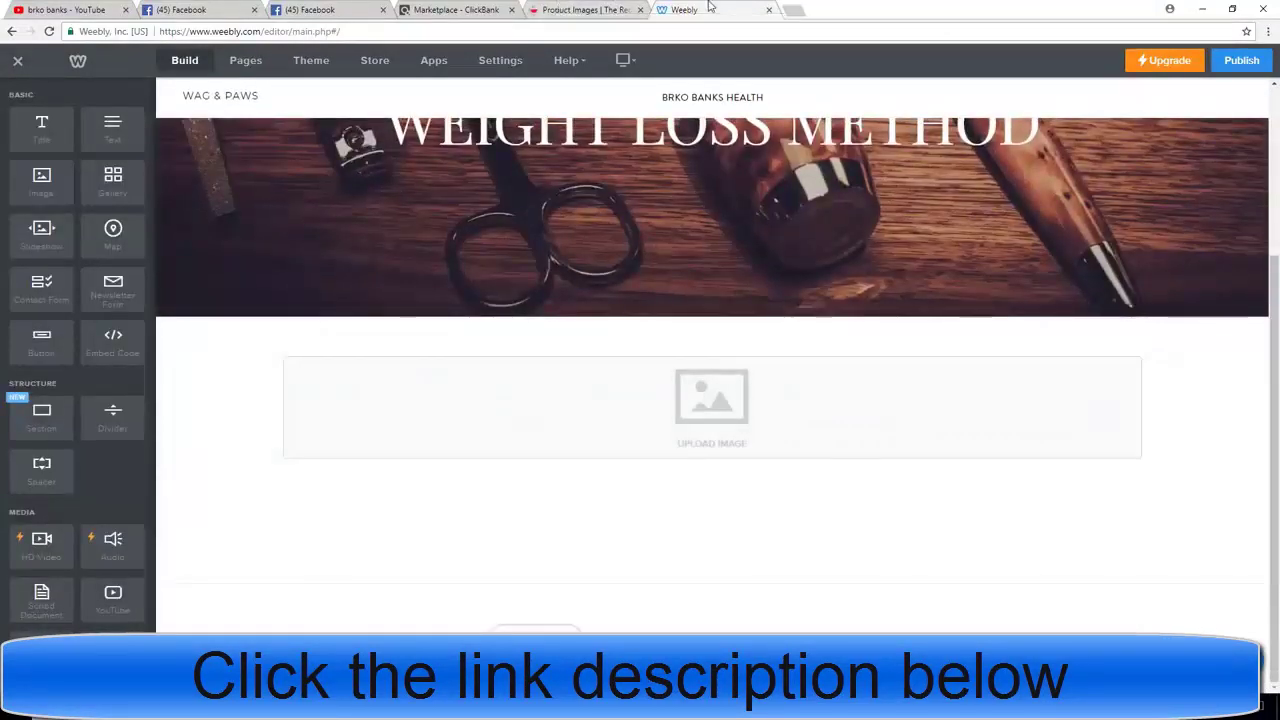
Switch to the Red Tea Detox product images page and locate the bundle image
{"action": "left_click", "coordinate": [598, 11]}
{"action": "left_click", "coordinate": [1023, 115]}
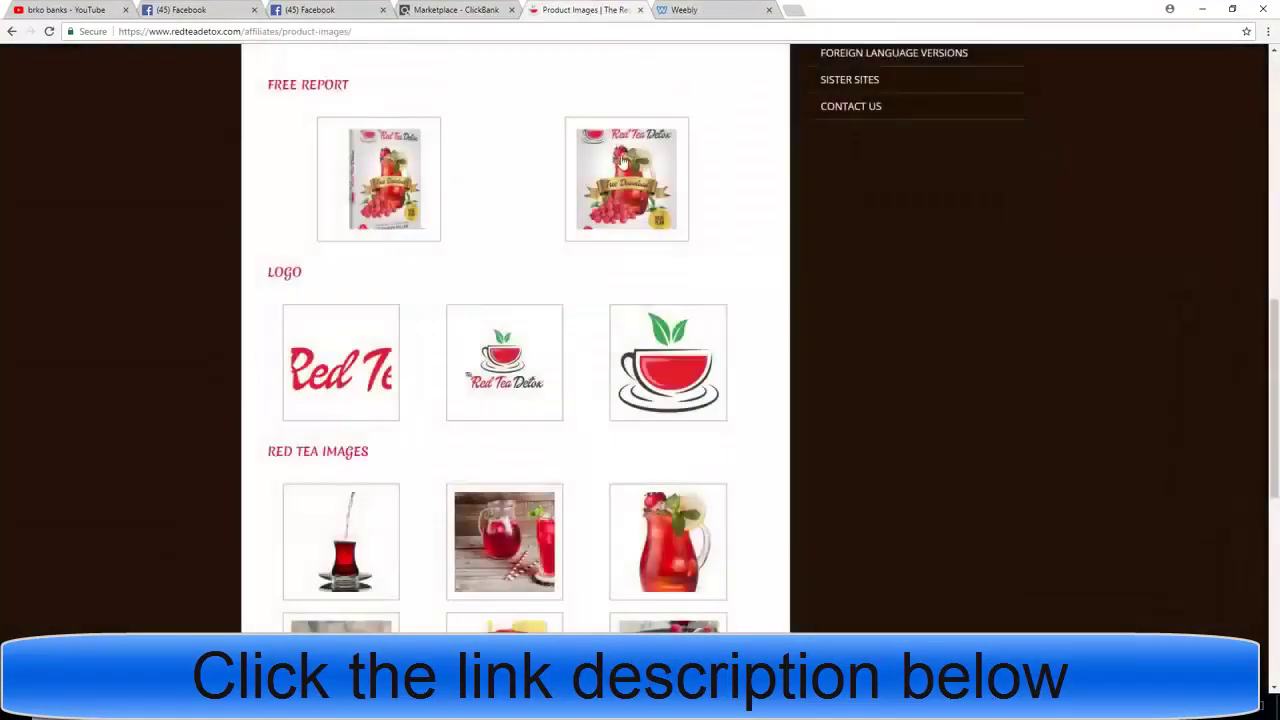
{"action": "scroll", "coordinate": [632, 162], "scroll_direction": "up", "scroll_amount": 10}
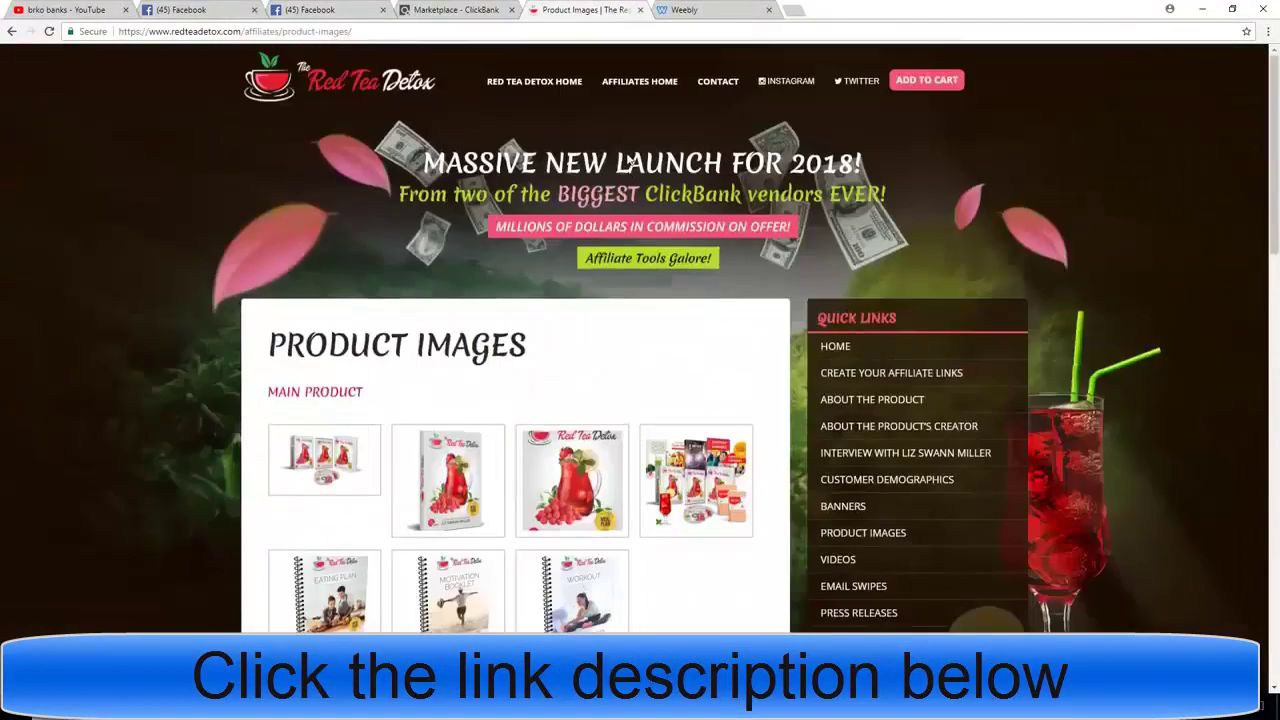
{"action": "scroll", "coordinate": [632, 165], "scroll_direction": "down", "scroll_amount": 4}
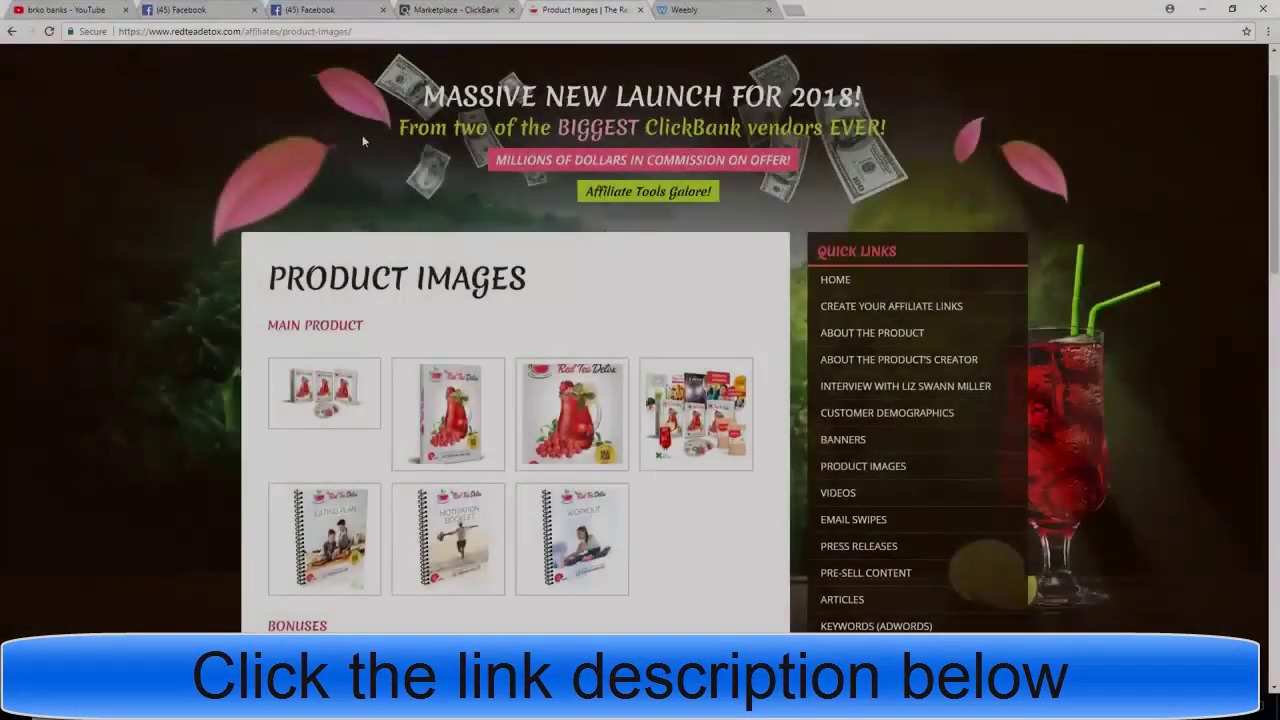
{"action": "scroll", "coordinate": [363, 141], "scroll_direction": "down", "scroll_amount": 3}
{"action": "scroll", "coordinate": [468, 218], "scroll_direction": "up", "scroll_amount": 1}
{"action": "scroll", "coordinate": [517, 131], "scroll_direction": "down", "scroll_amount": 5}
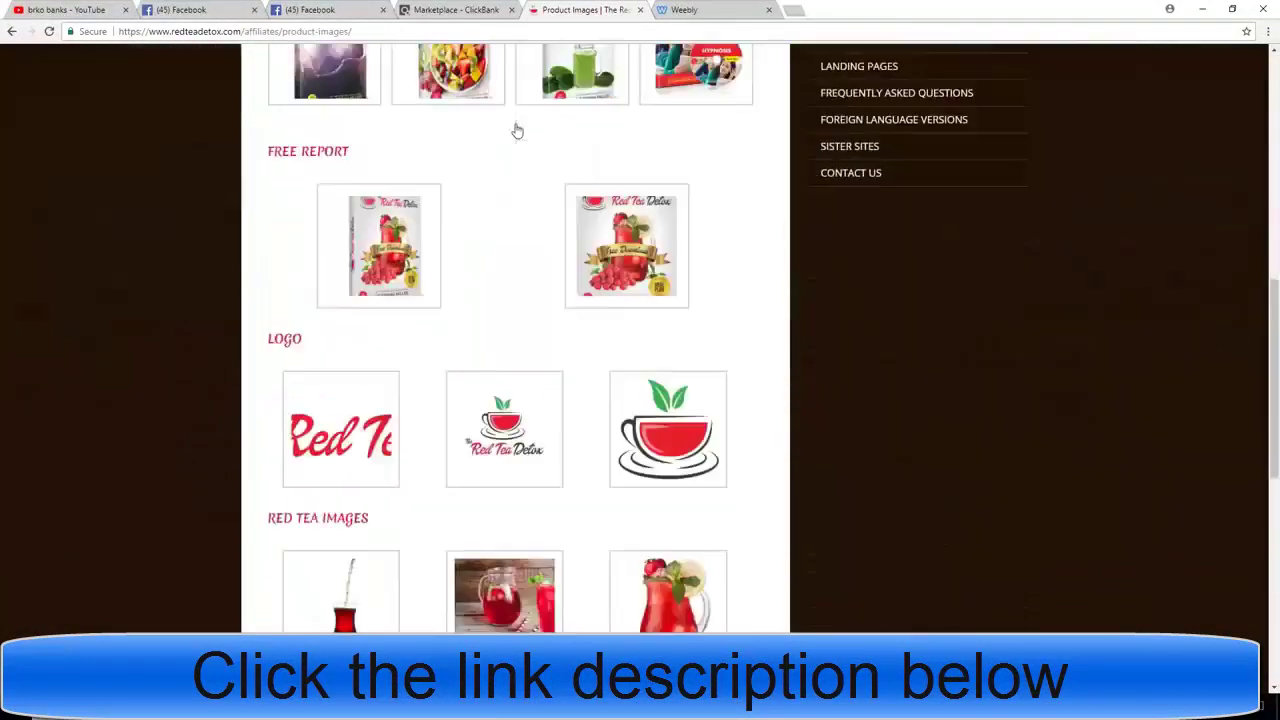
{"action": "scroll", "coordinate": [648, 240], "scroll_direction": "down", "scroll_amount": 5}
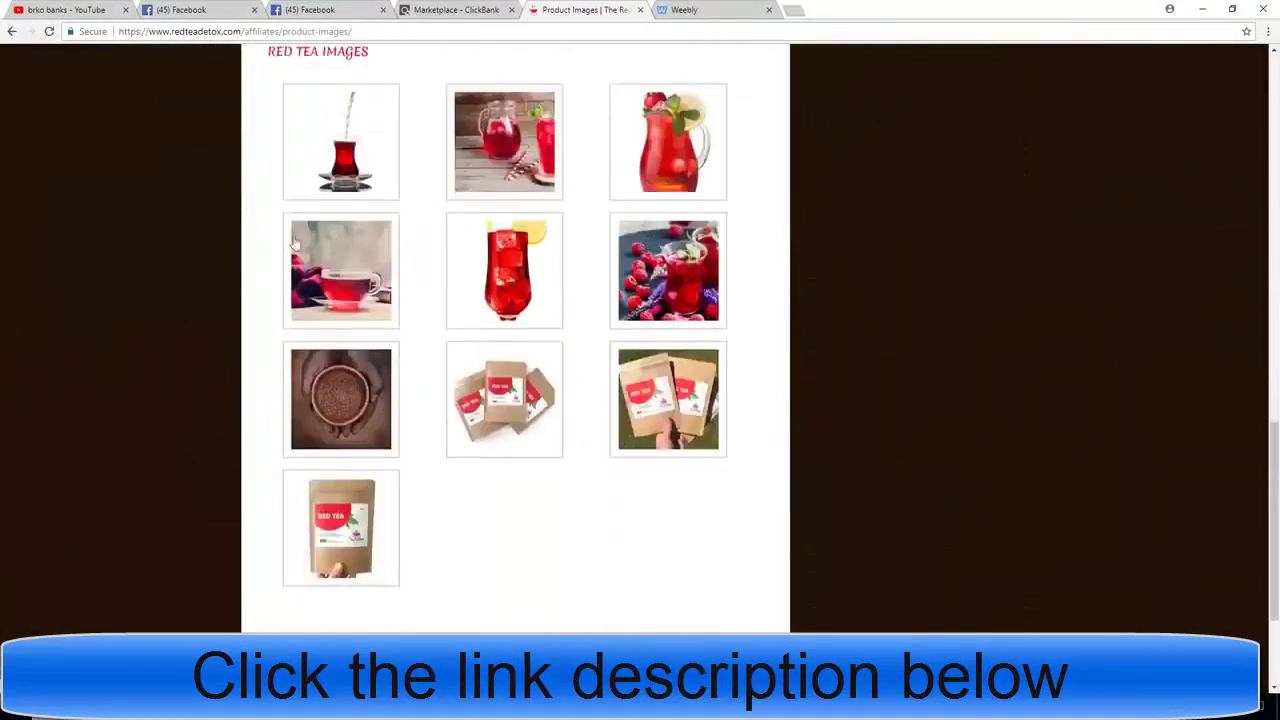
{"action": "scroll", "coordinate": [280, 240], "scroll_direction": "up", "scroll_amount": 6}
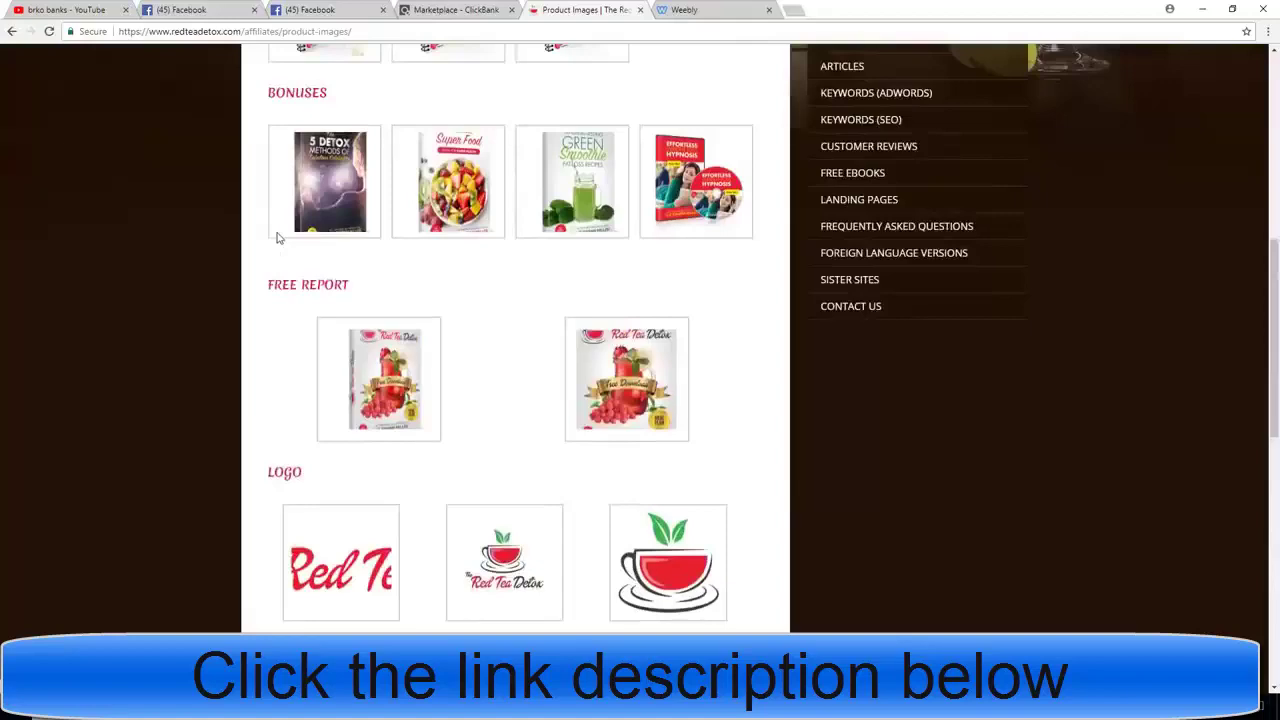
{"action": "scroll", "coordinate": [533, 213], "scroll_direction": "up", "scroll_amount": 3}
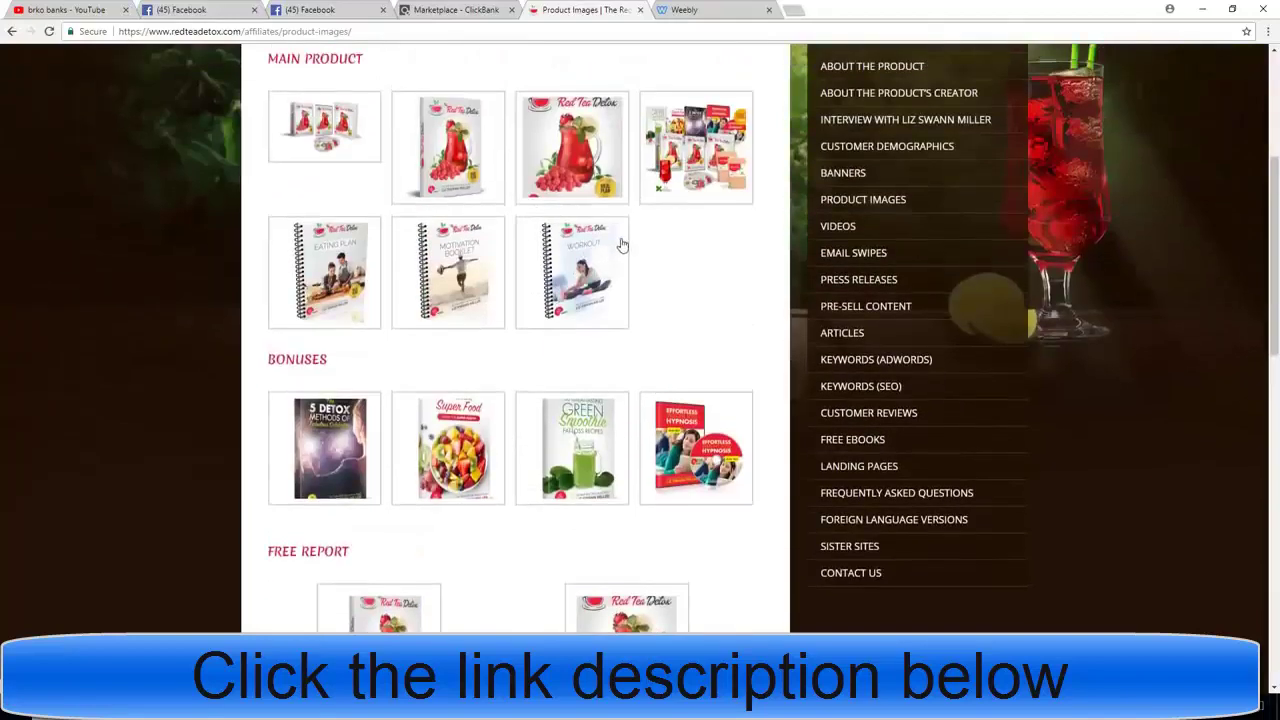
{"action": "scroll", "coordinate": [621, 245], "scroll_direction": "up", "scroll_amount": 2}
Open the bundle image in its own tab, copy its URL, then bring up Weebly's image chooser
{"action": "left_click", "coordinate": [684, 346]}
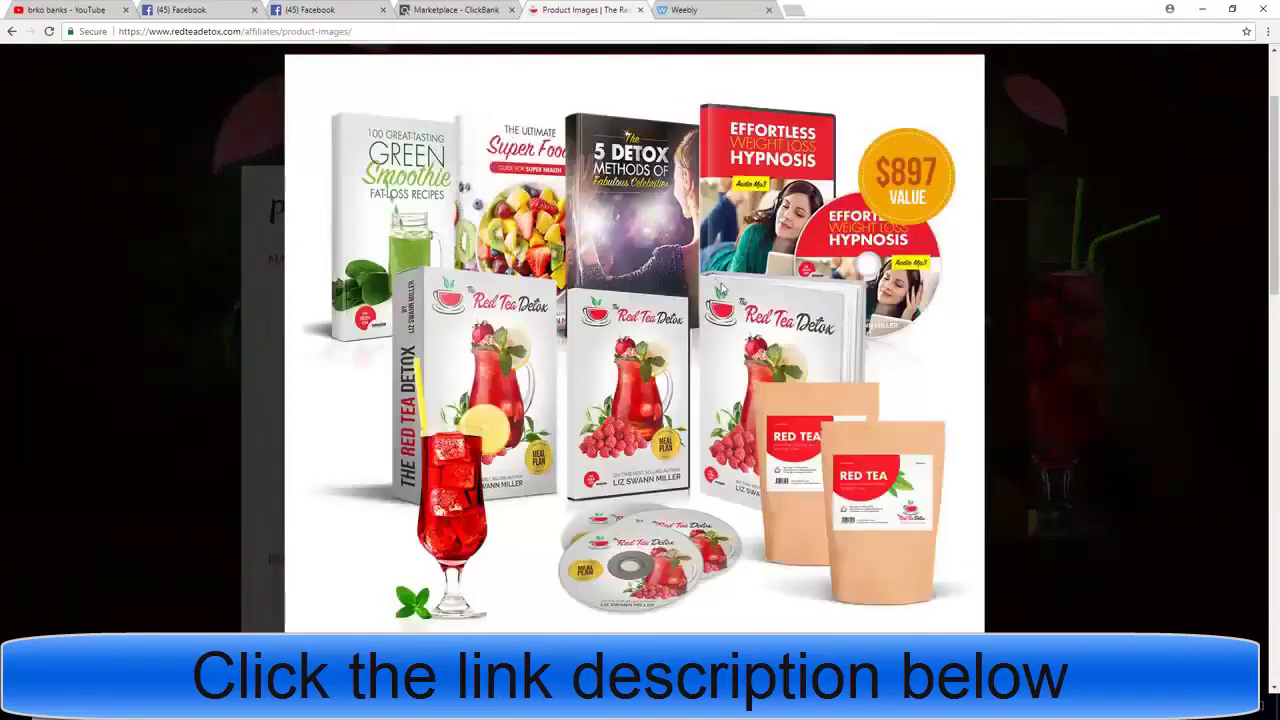
{"action": "left_click_drag", "start_coordinate": [631, 343], "coordinate": [872, 29]}
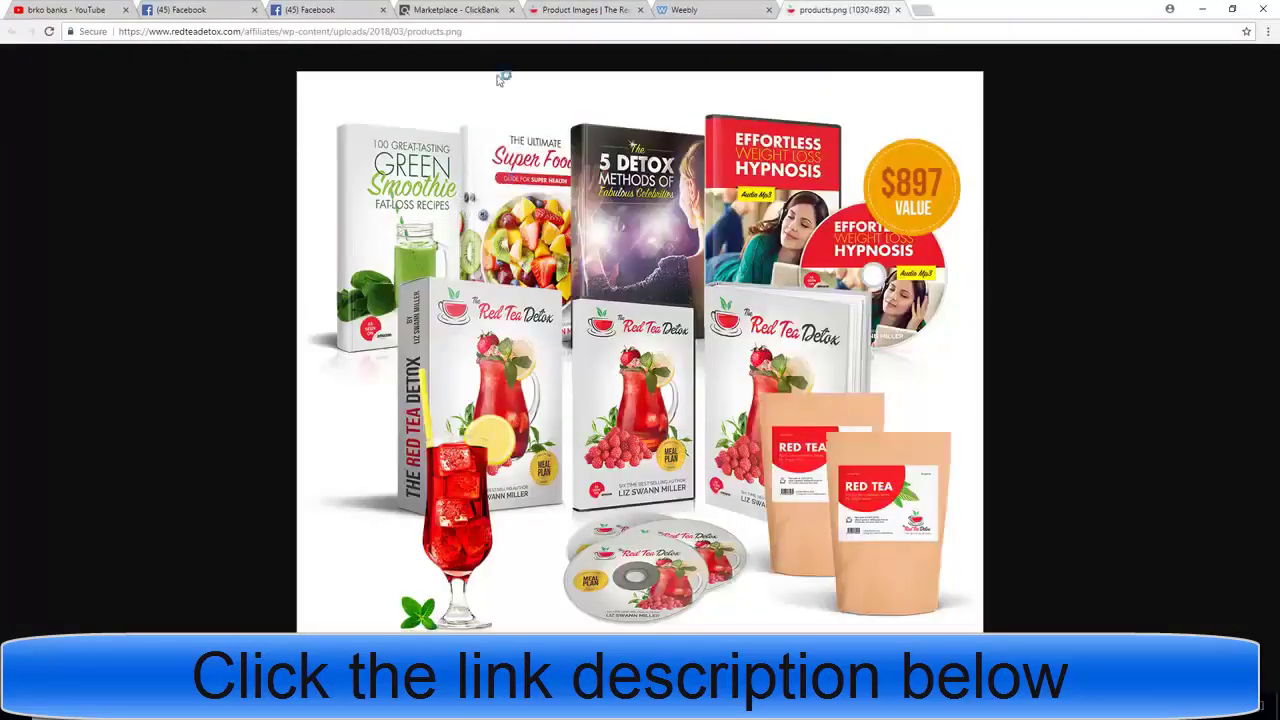
{"action": "left_click", "coordinate": [488, 32]}
{"action": "key", "text": "ctrl+c"}
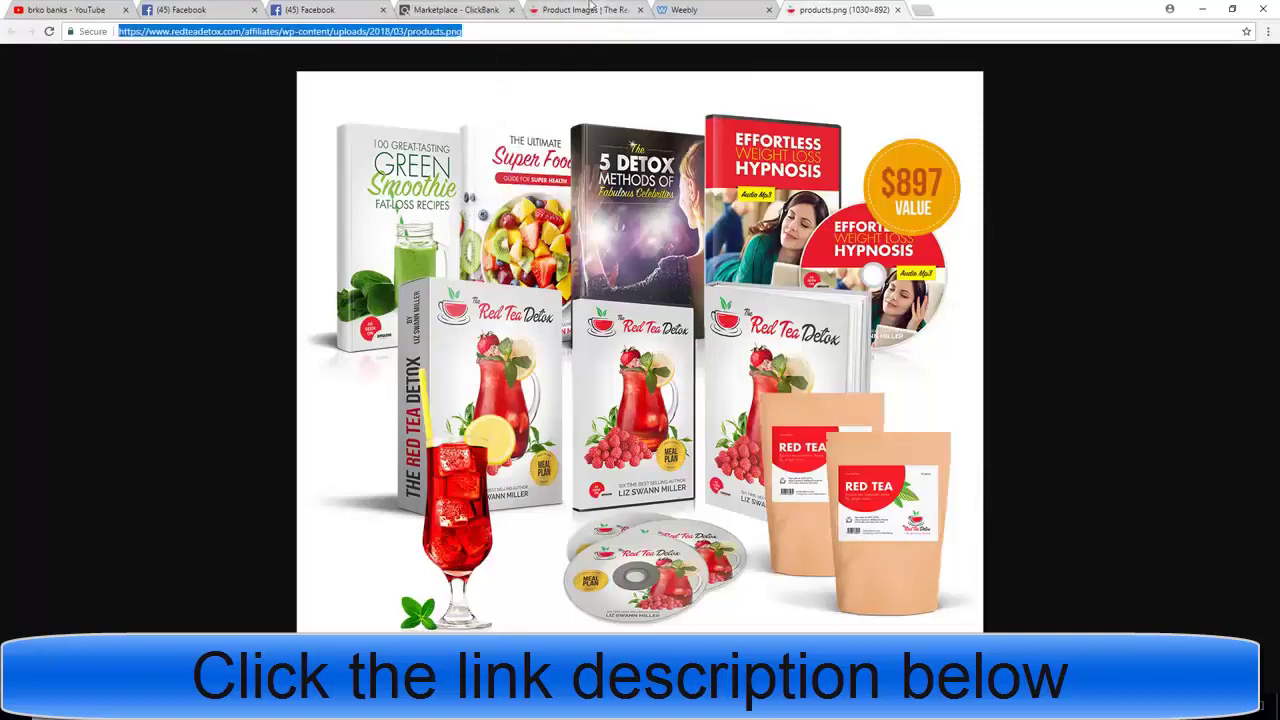
{"action": "left_click", "coordinate": [684, 9]}
{"action": "left_click", "coordinate": [691, 394]}
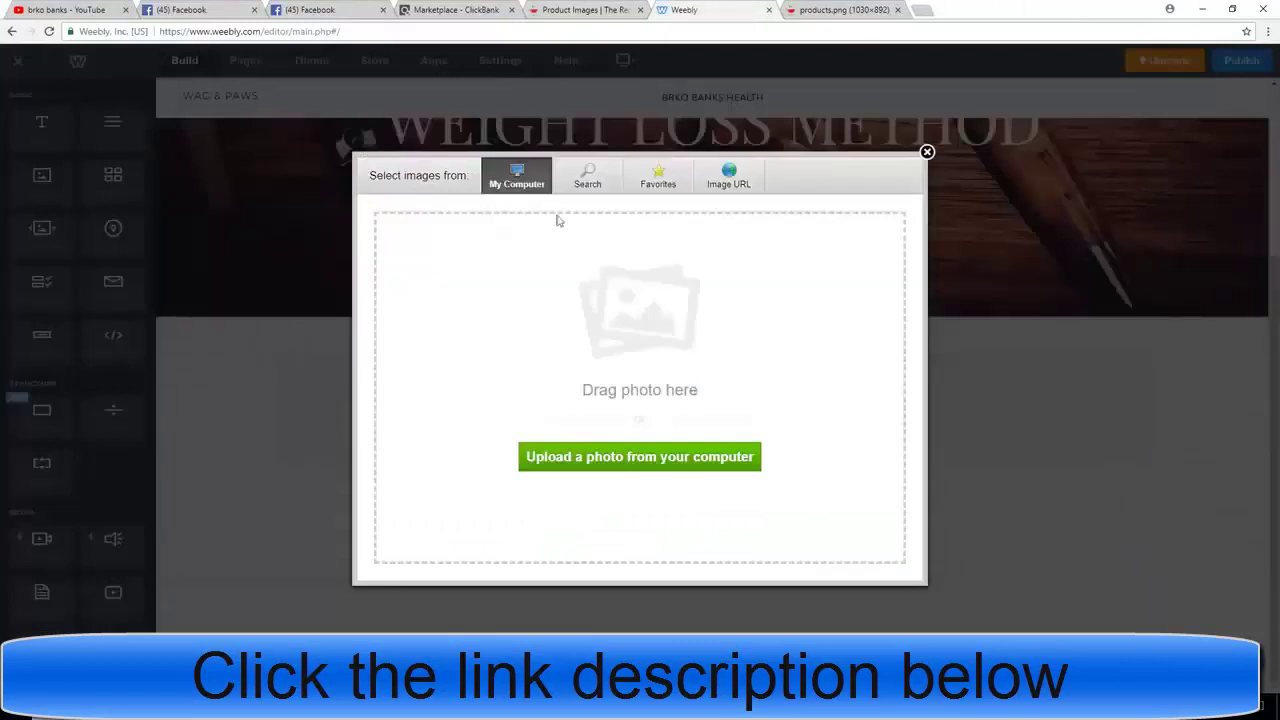
Insert the Red Tea Detox bundle image by pasting its copied address under Image URL
{"action": "left_click", "coordinate": [587, 176]}
{"action": "left_click", "coordinate": [728, 176]}
{"action": "left_click", "coordinate": [617, 297]}
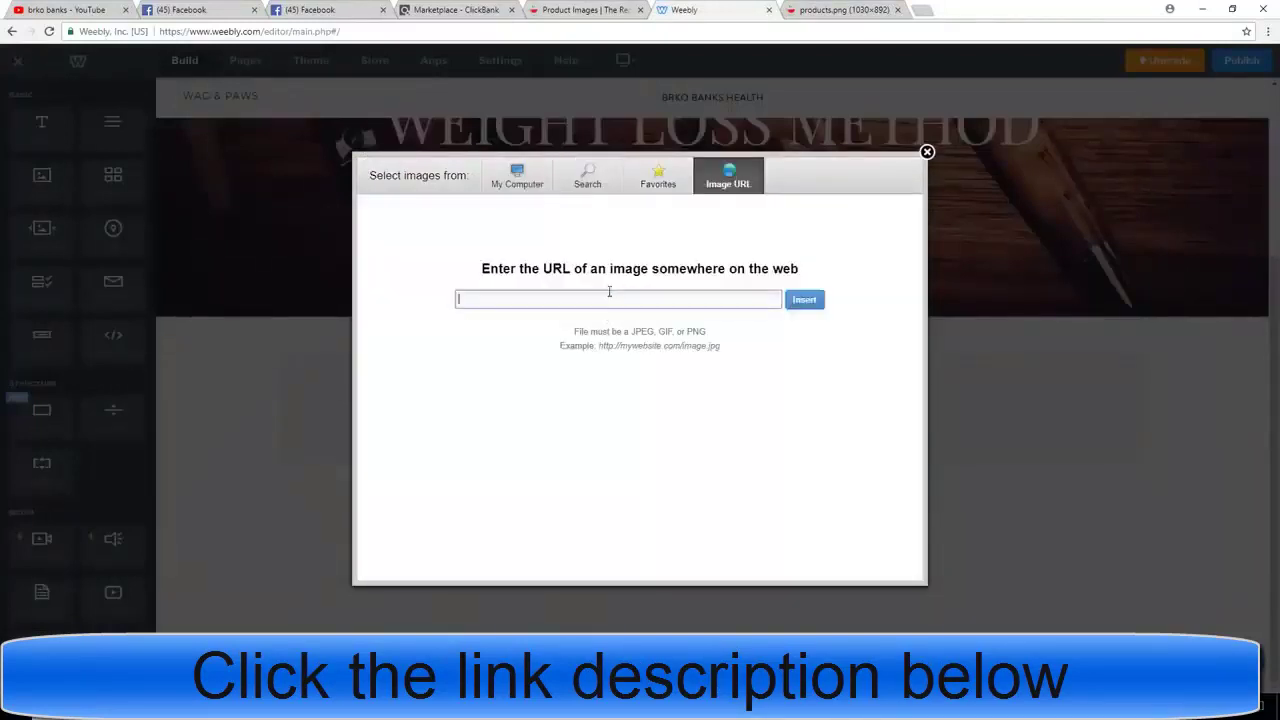
{"action": "key", "text": "ctrl+v"}
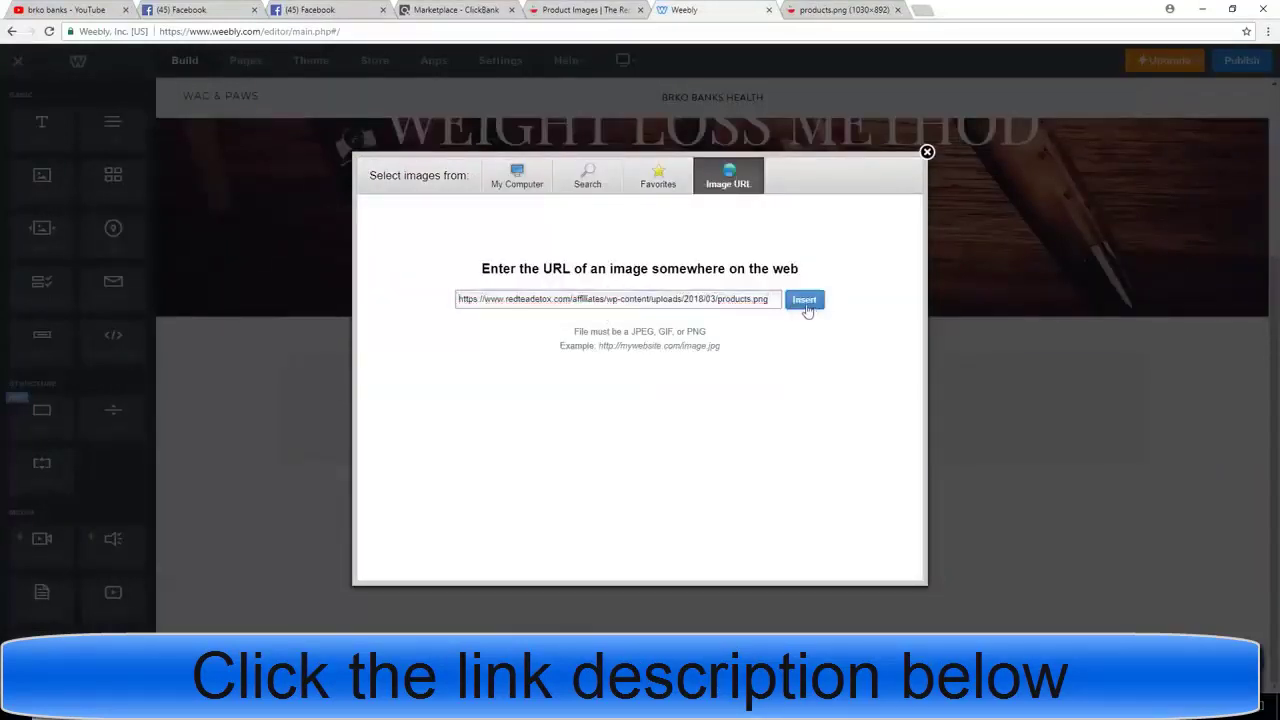
{"action": "left_click", "coordinate": [790, 300]}
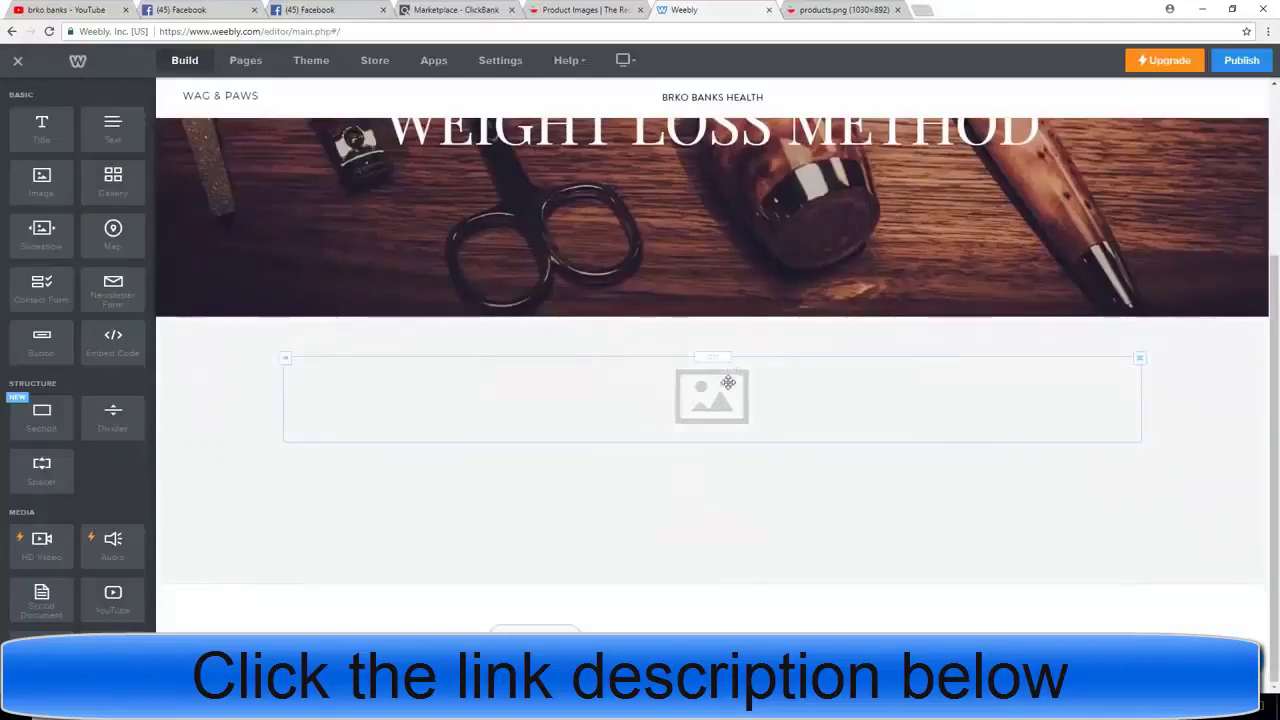
{"action": "left_click", "coordinate": [714, 398]}
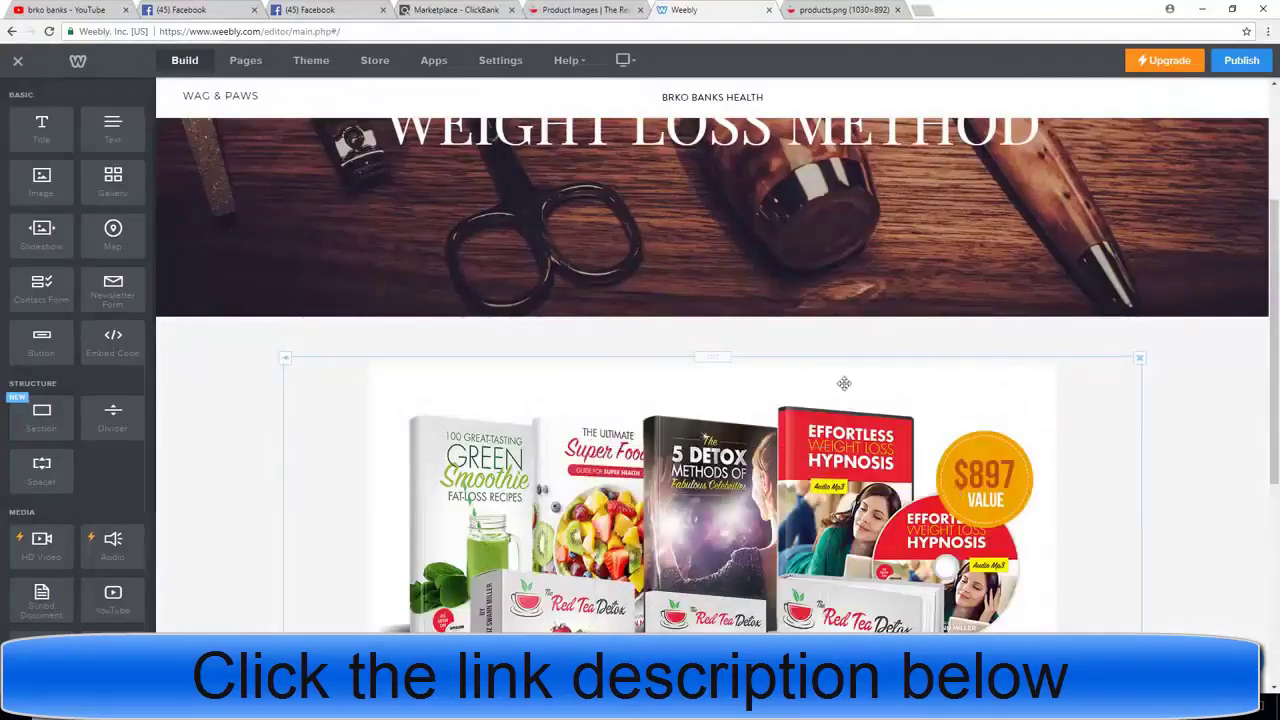
{"action": "scroll", "coordinate": [1126, 329], "scroll_direction": "down", "scroll_amount": 3}
{"action": "scroll", "coordinate": [1138, 247], "scroll_direction": "up", "scroll_amount": 2}
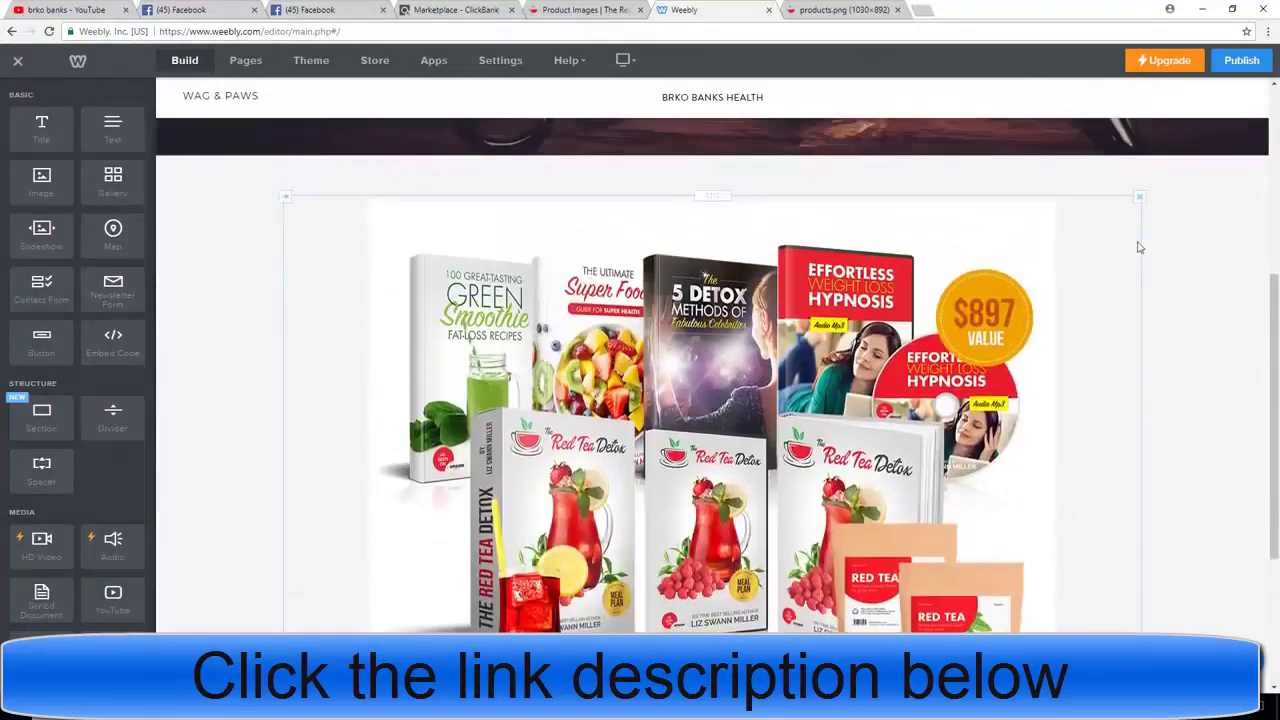
{"action": "scroll", "coordinate": [1138, 247], "scroll_direction": "up", "scroll_amount": 2}
{"action": "scroll", "coordinate": [1125, 238], "scroll_direction": "down", "scroll_amount": 5}
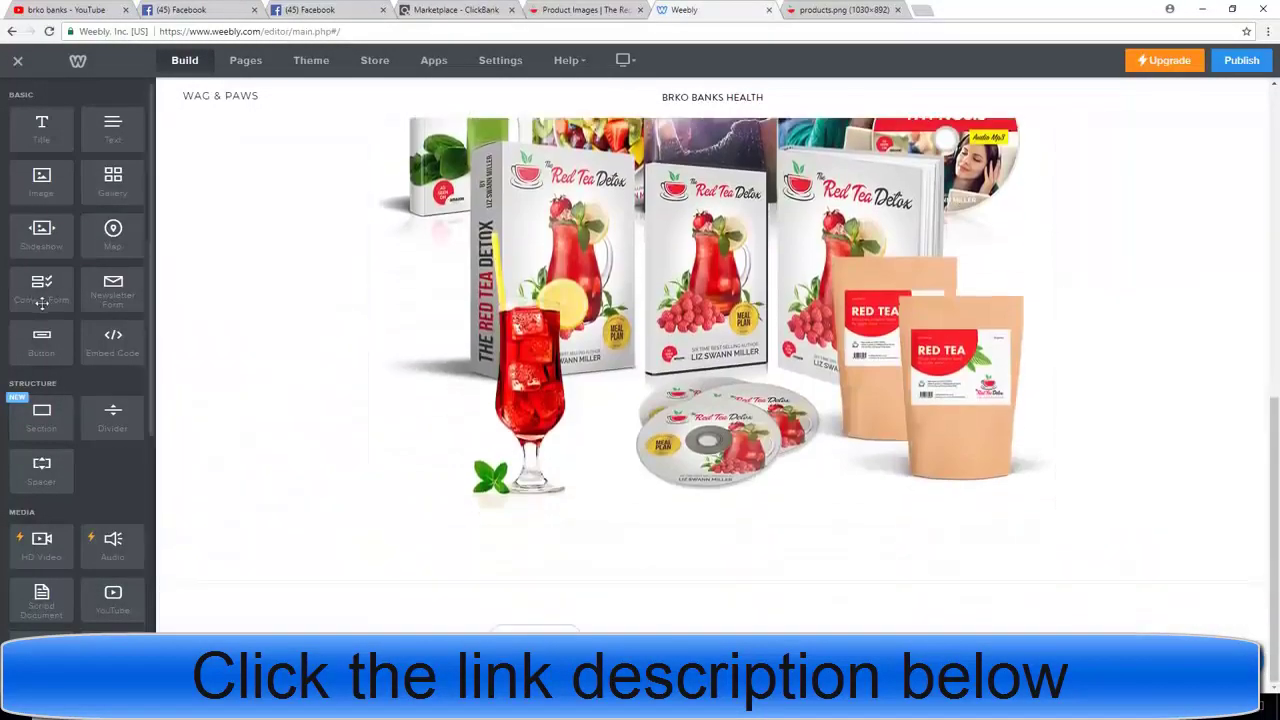
{"action": "scroll", "coordinate": [60, 290], "scroll_direction": "down", "scroll_amount": 2}
{"action": "scroll", "coordinate": [75, 270], "scroll_direction": "up", "scroll_amount": 2}
Add a centered button below the product image labelled 'click here for discount'
{"action": "left_click_drag", "start_coordinate": [60, 348], "coordinate": [738, 568]}
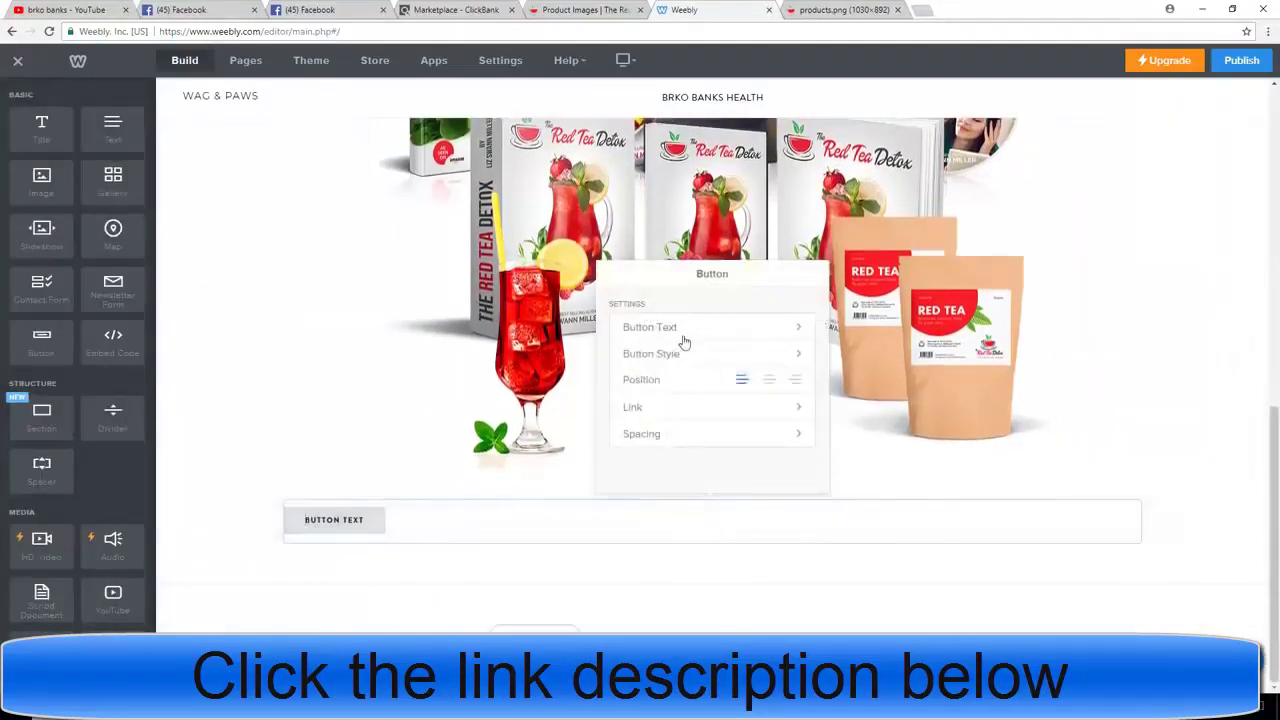
{"action": "left_click", "coordinate": [769, 380]}
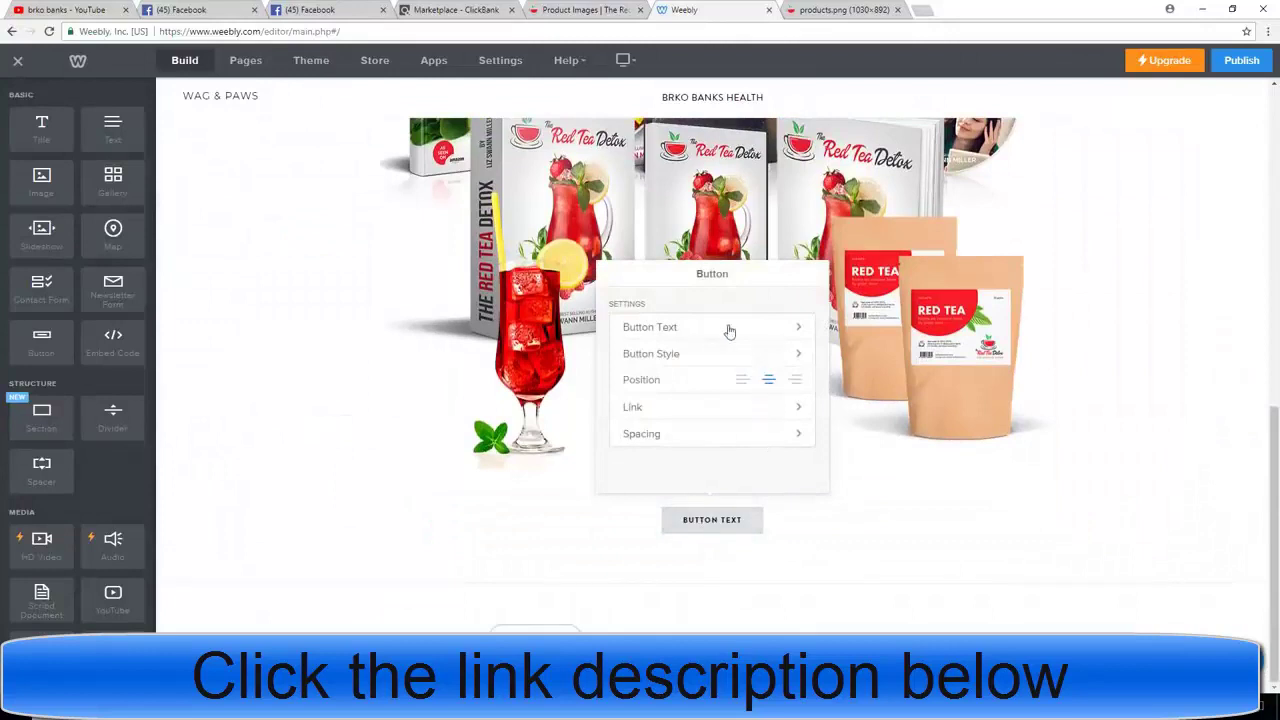
{"action": "left_click", "coordinate": [687, 321]}
{"action": "left_click", "coordinate": [517, 328]}
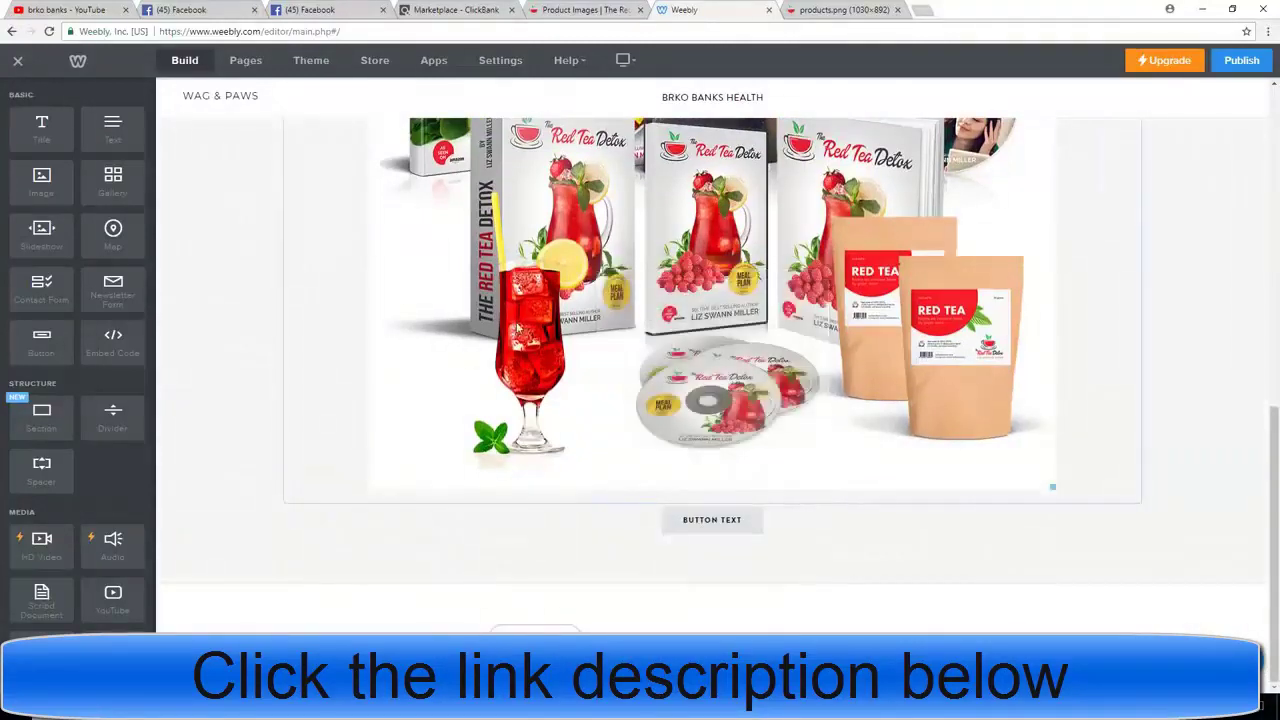
{"action": "left_click", "coordinate": [680, 520]}
{"action": "left_click", "coordinate": [680, 520]}
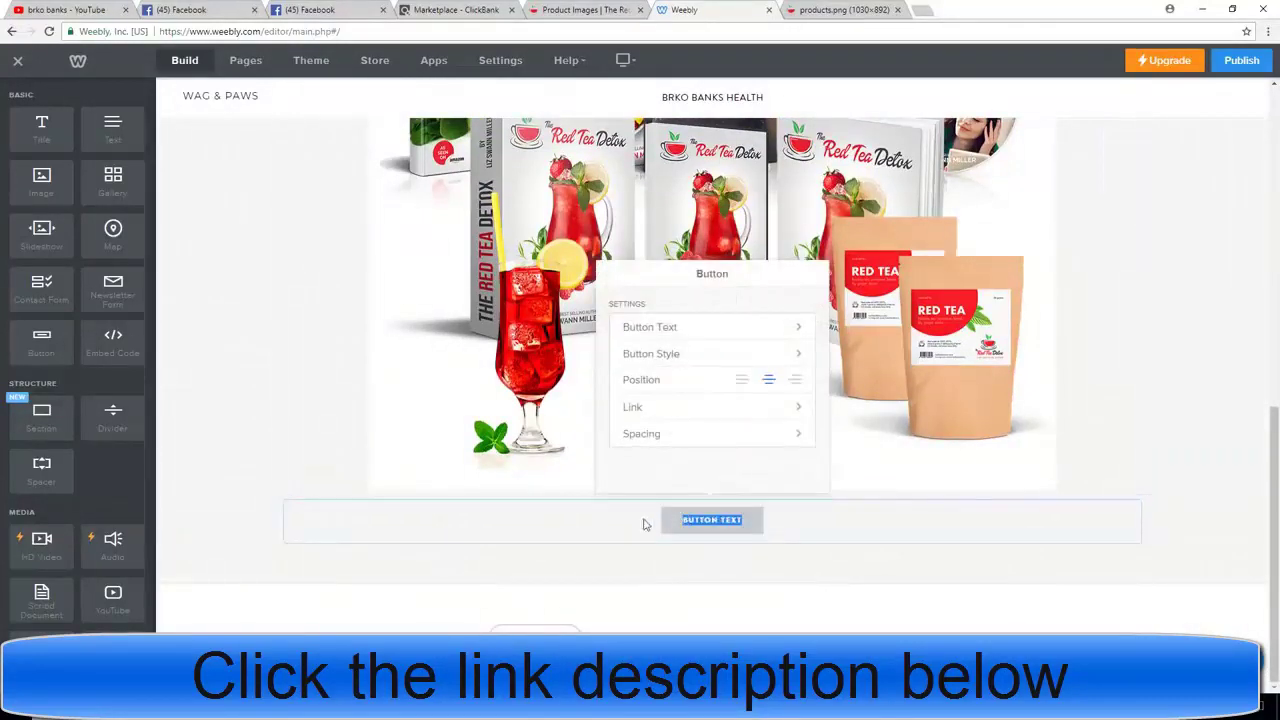
{"action": "type", "text": "click here for "}
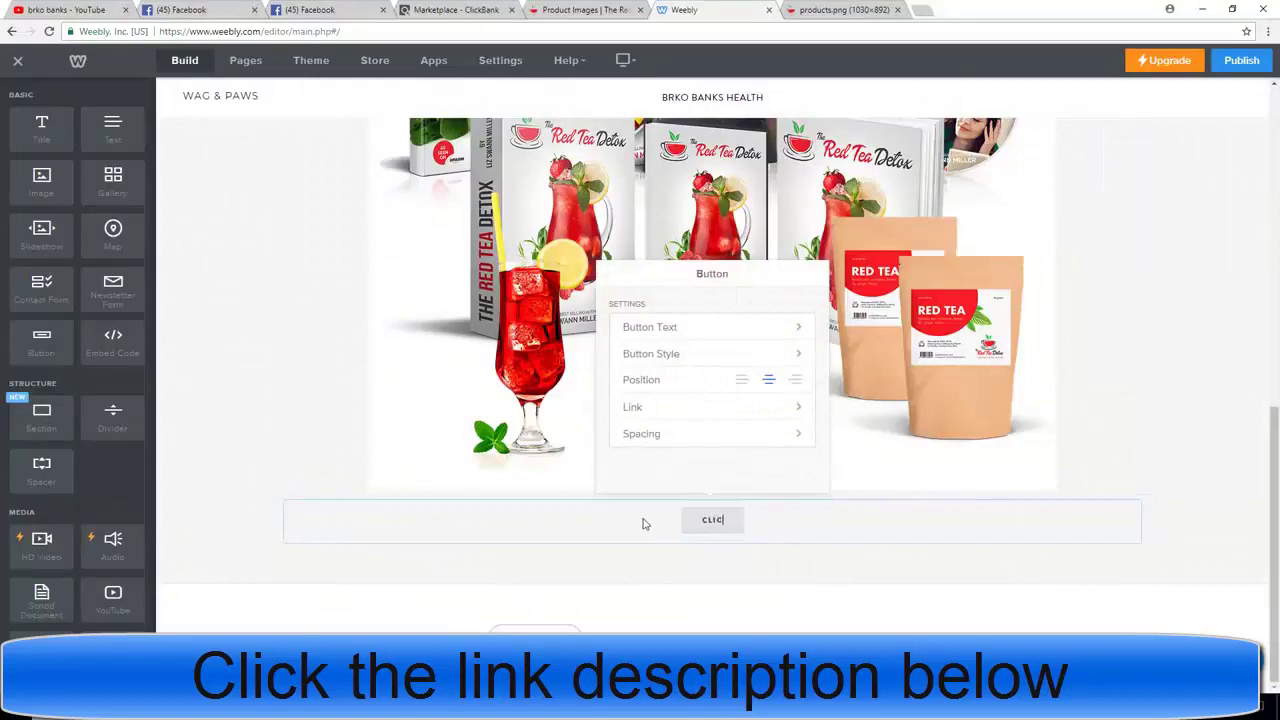
{"action": "type", "text": "discount"}
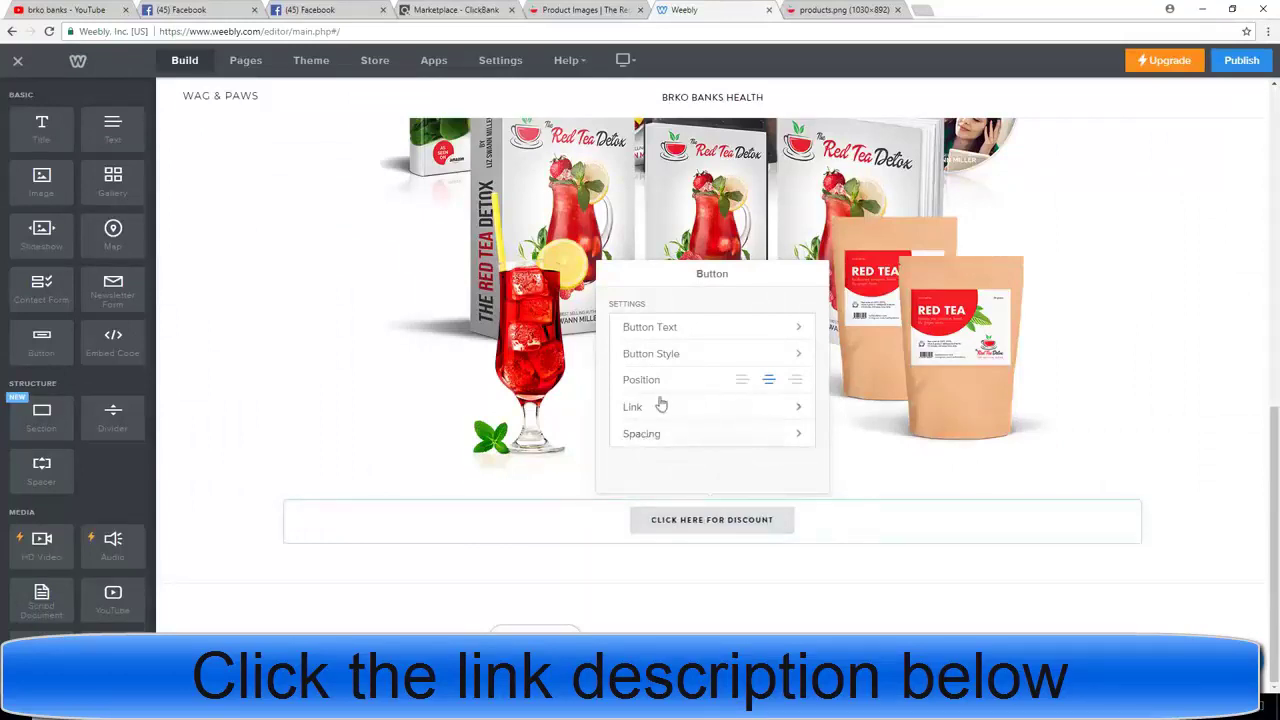
Give the button the solid black button style
{"action": "left_click", "coordinate": [666, 357]}
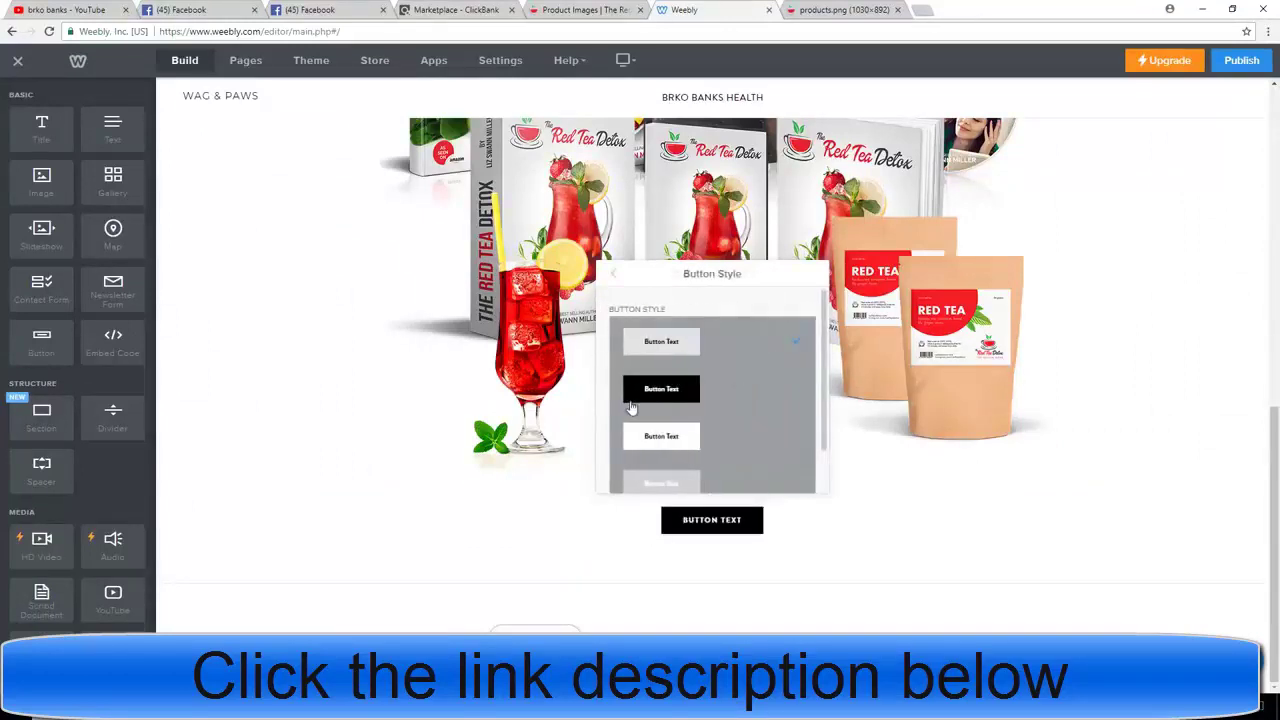
{"action": "left_click", "coordinate": [1203, 417]}
{"action": "left_click", "coordinate": [1050, 520]}
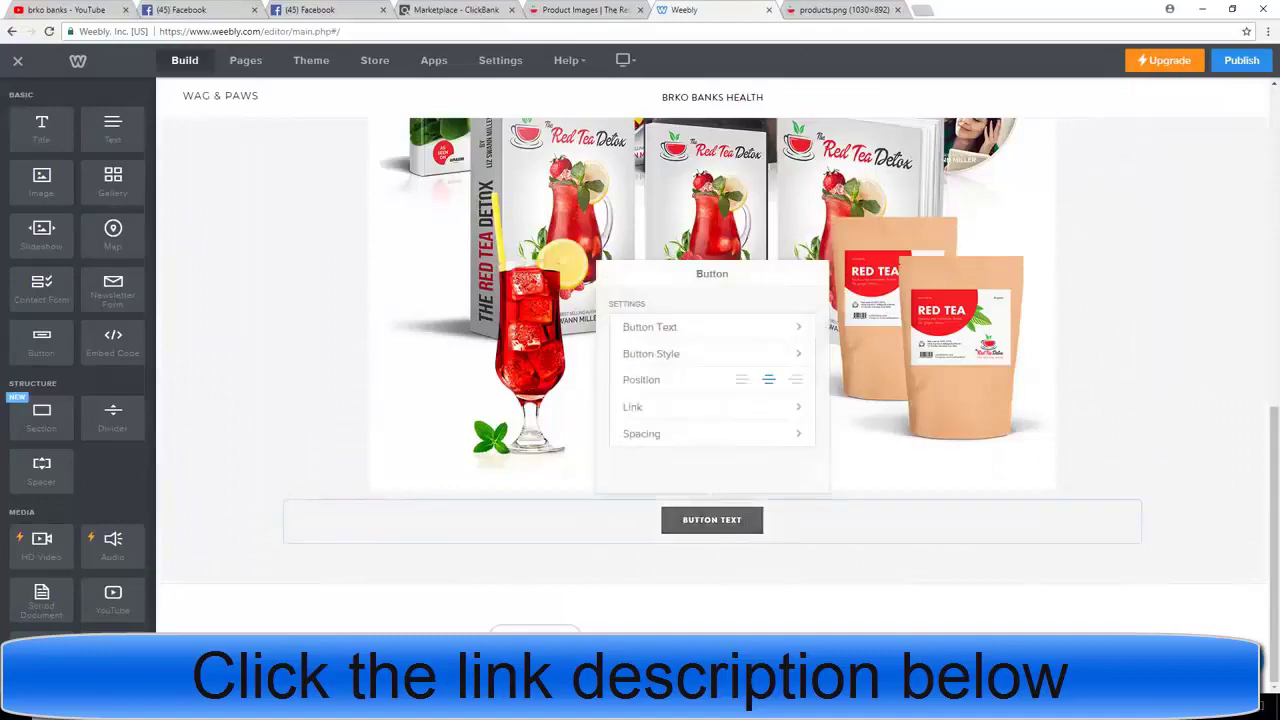
{"action": "left_click", "coordinate": [1204, 361]}
{"action": "scroll", "coordinate": [1020, 290], "scroll_direction": "up", "scroll_amount": 5}
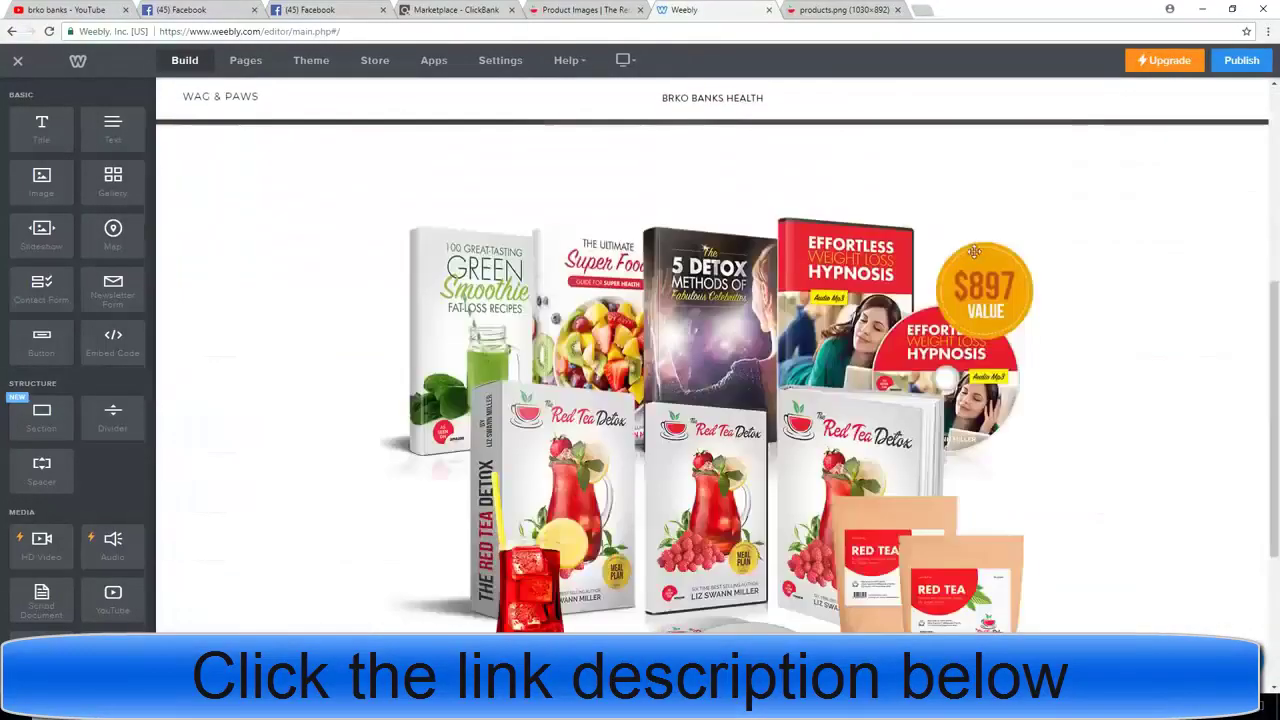
{"action": "scroll", "coordinate": [1087, 228], "scroll_direction": "down", "scroll_amount": 4}
{"action": "scroll", "coordinate": [1138, 244], "scroll_direction": "up", "scroll_amount": 5}
{"action": "scroll", "coordinate": [1130, 250], "scroll_direction": "down", "scroll_amount": 5}
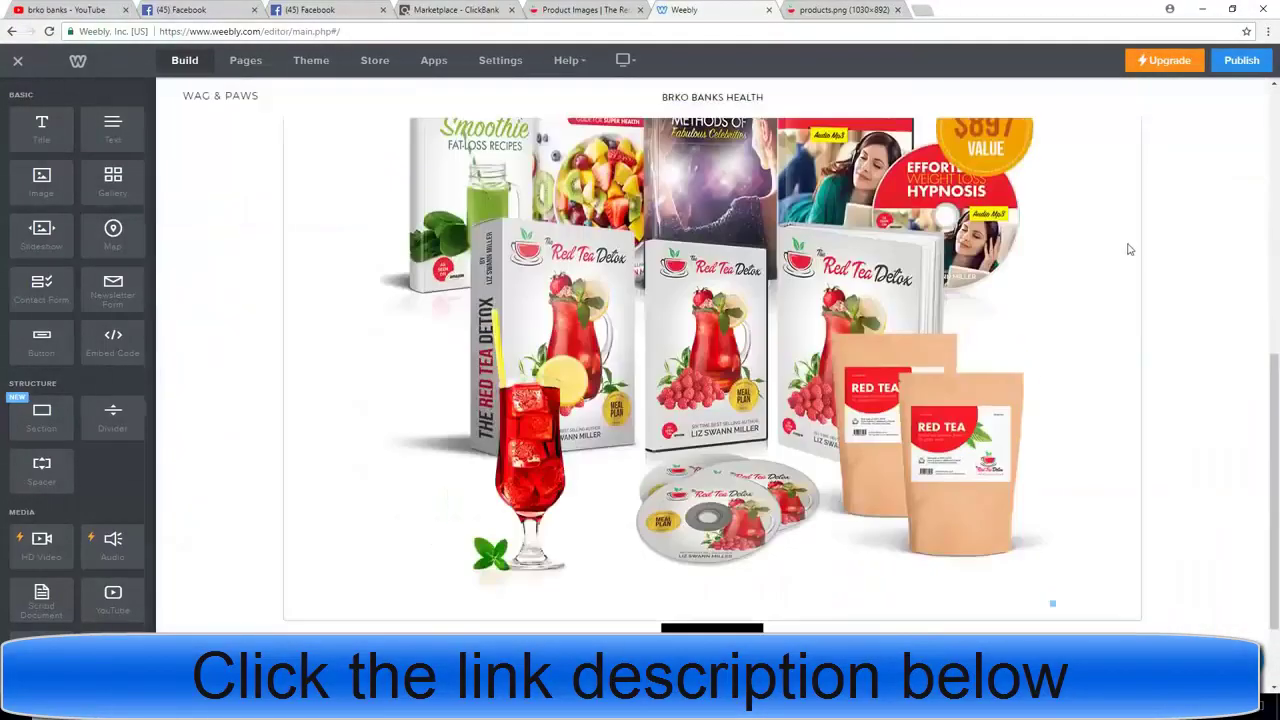
{"action": "scroll", "coordinate": [1165, 268], "scroll_direction": "up", "scroll_amount": 1}
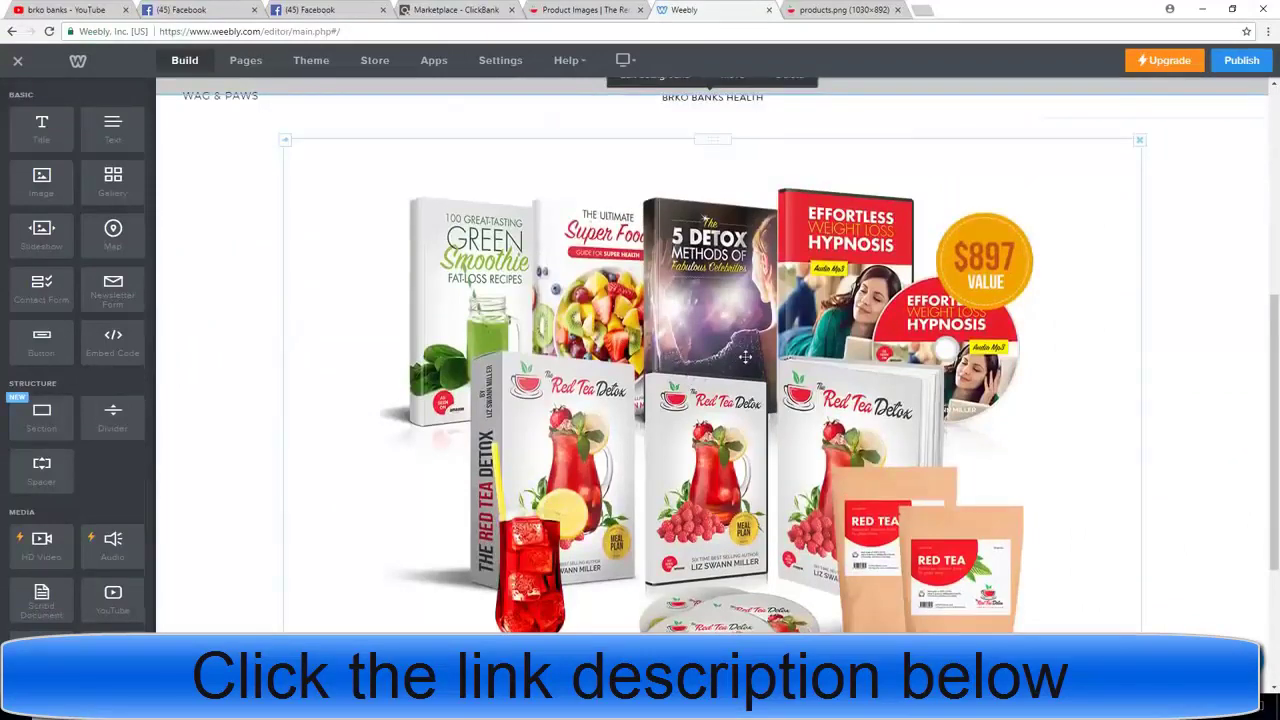
{"action": "scroll", "coordinate": [745, 356], "scroll_direction": "up", "scroll_amount": 3}
{"action": "scroll", "coordinate": [748, 356], "scroll_direction": "down", "scroll_amount": 4}
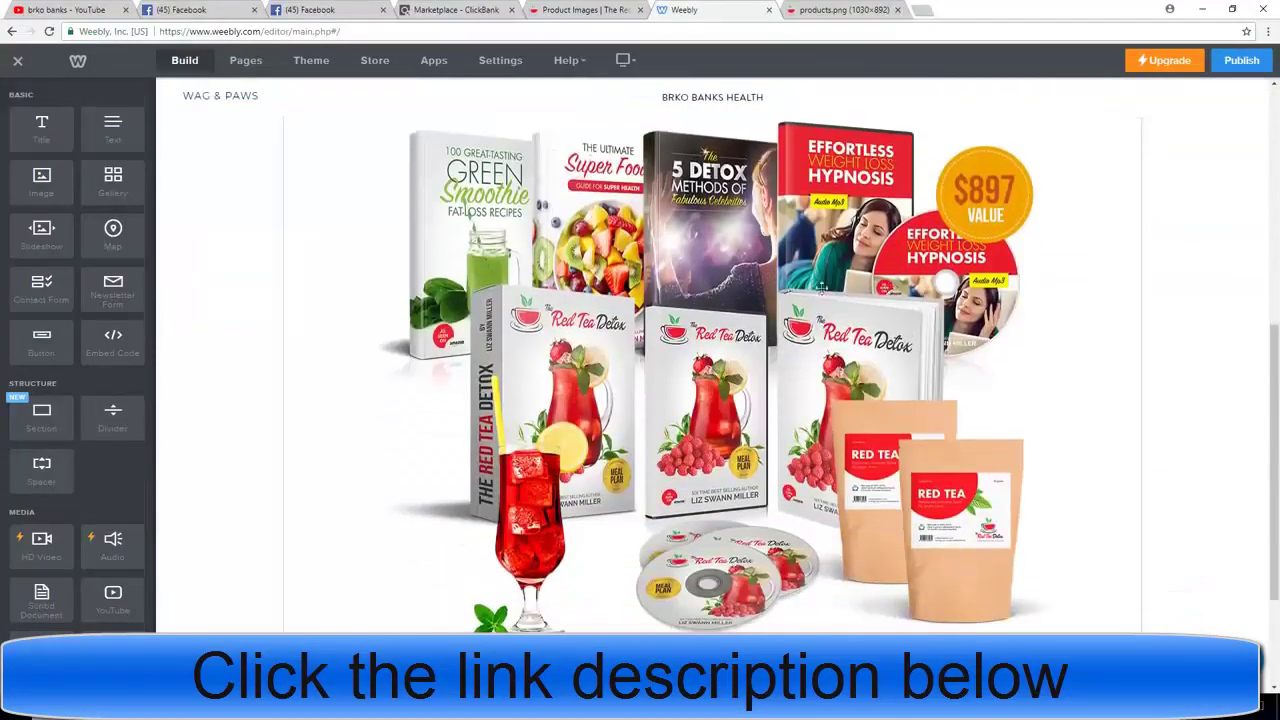
Open Red Tea Detox's PROMOTE window in ClickBank, copy the affiliate link, and close it
{"action": "left_click", "coordinate": [456, 9]}
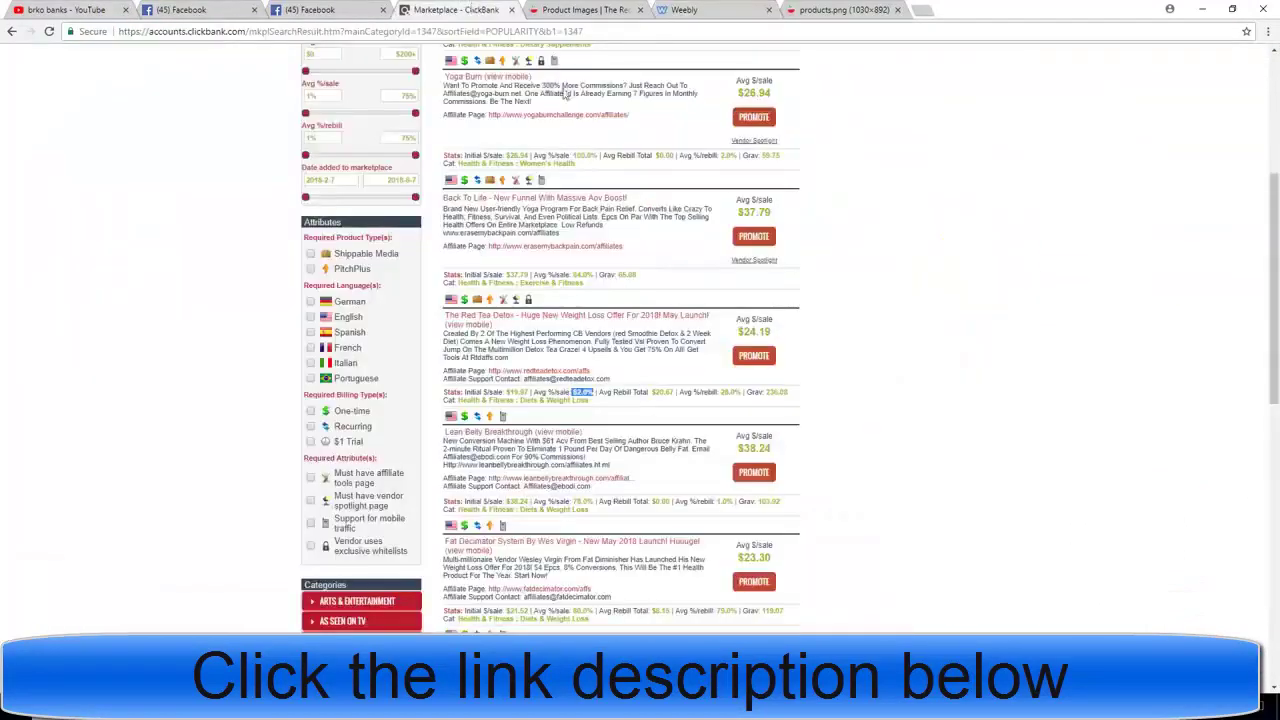
{"action": "left_click", "coordinate": [756, 362]}
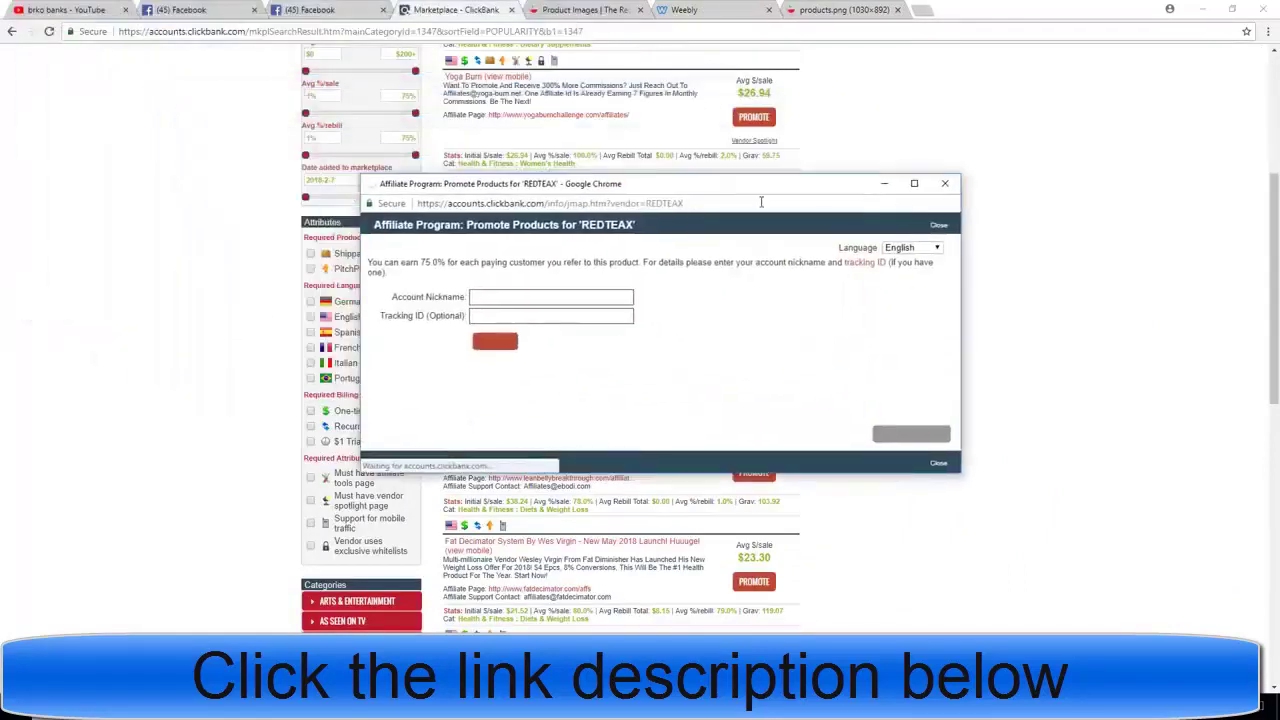
{"action": "left_click", "coordinate": [494, 297]}
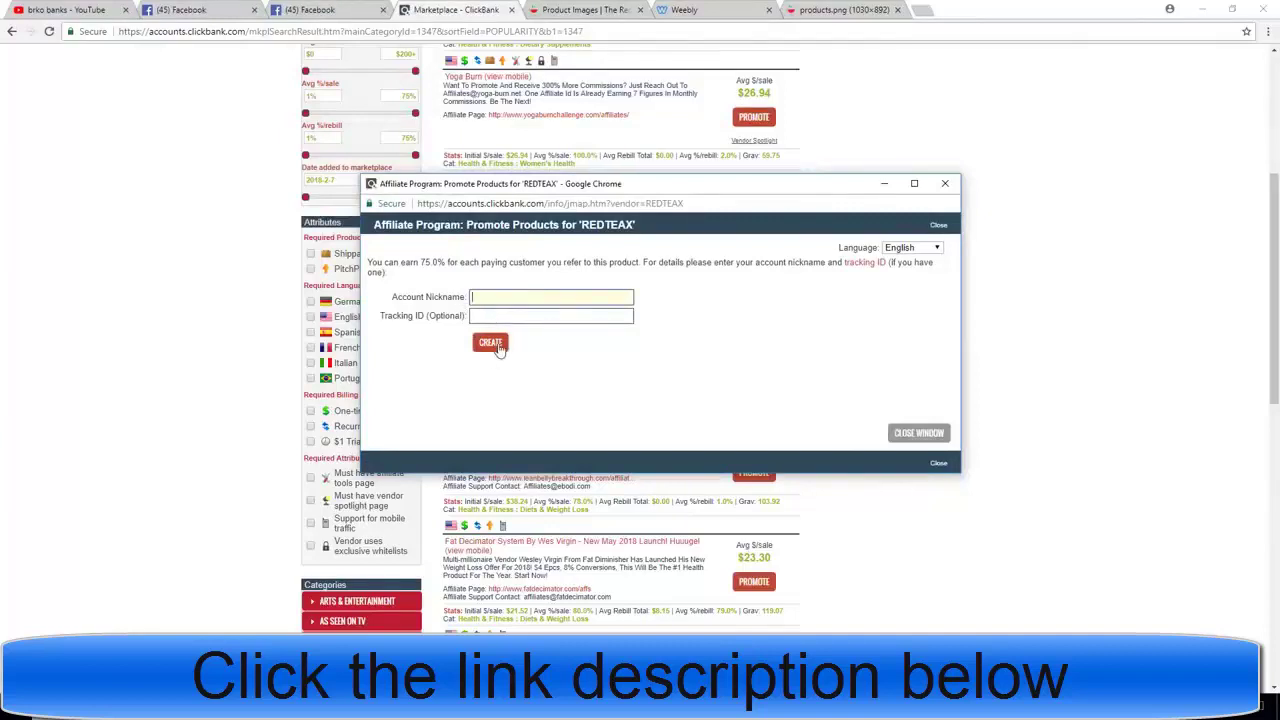
{"action": "left_click", "coordinate": [700, 204]}
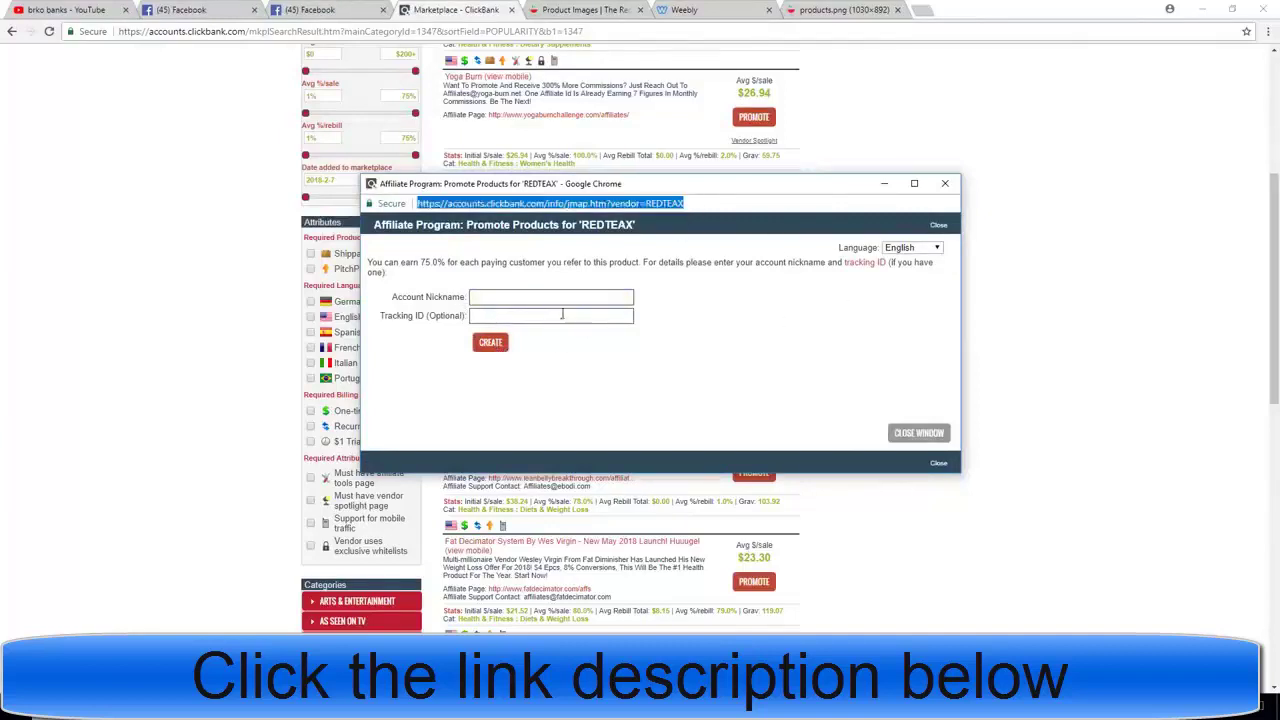
{"action": "left_click", "coordinate": [527, 297]}
{"action": "left_click_drag", "start_coordinate": [541, 309], "coordinate": [655, 314]}
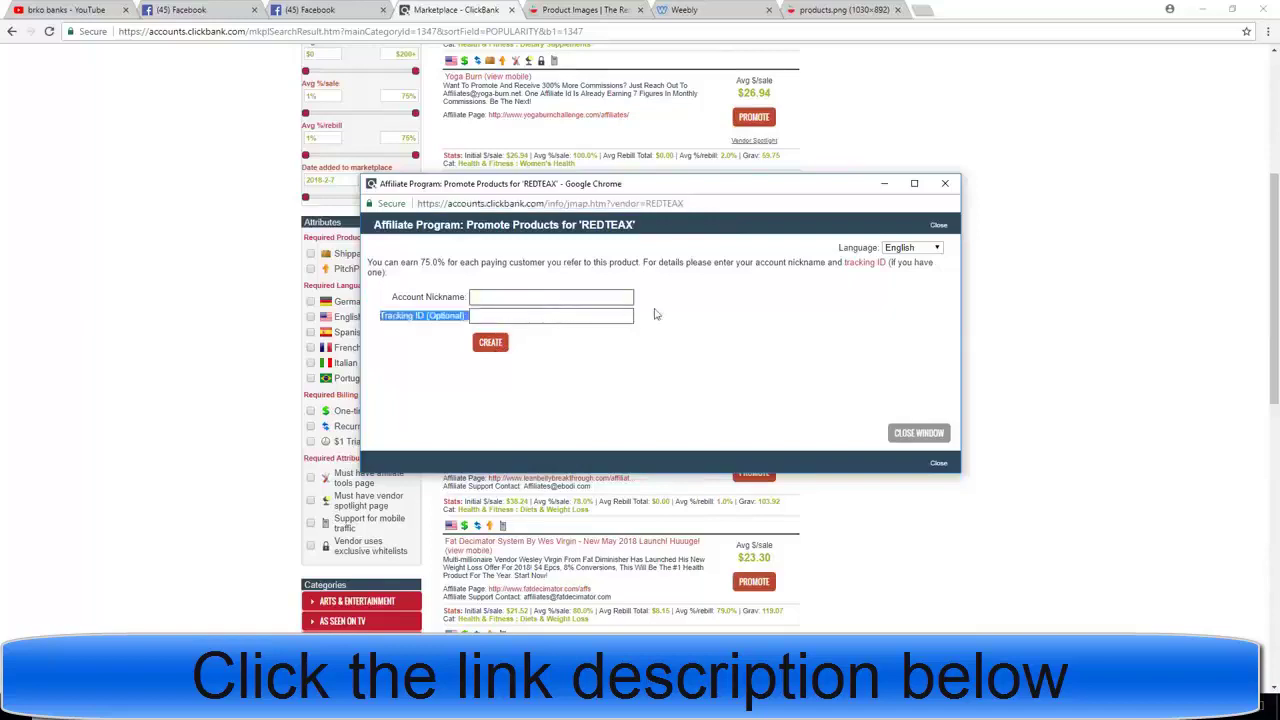
{"action": "left_click", "coordinate": [565, 296]}
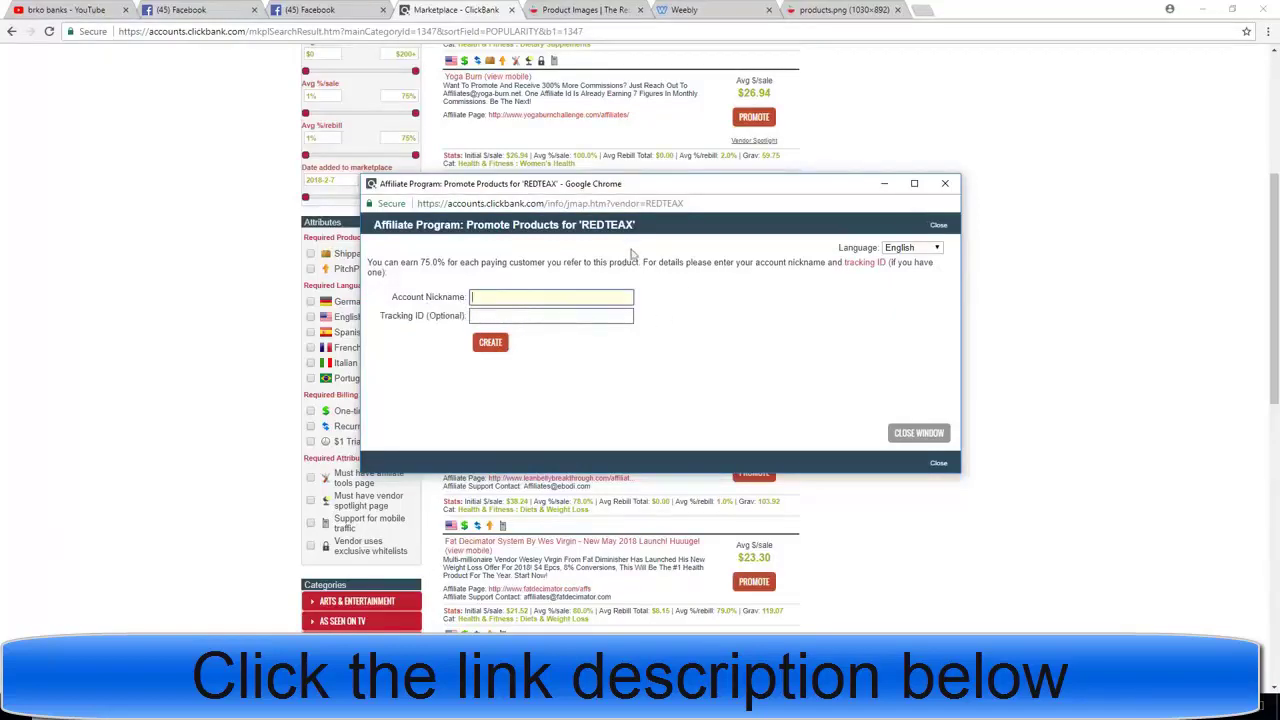
{"action": "left_click", "coordinate": [944, 183]}
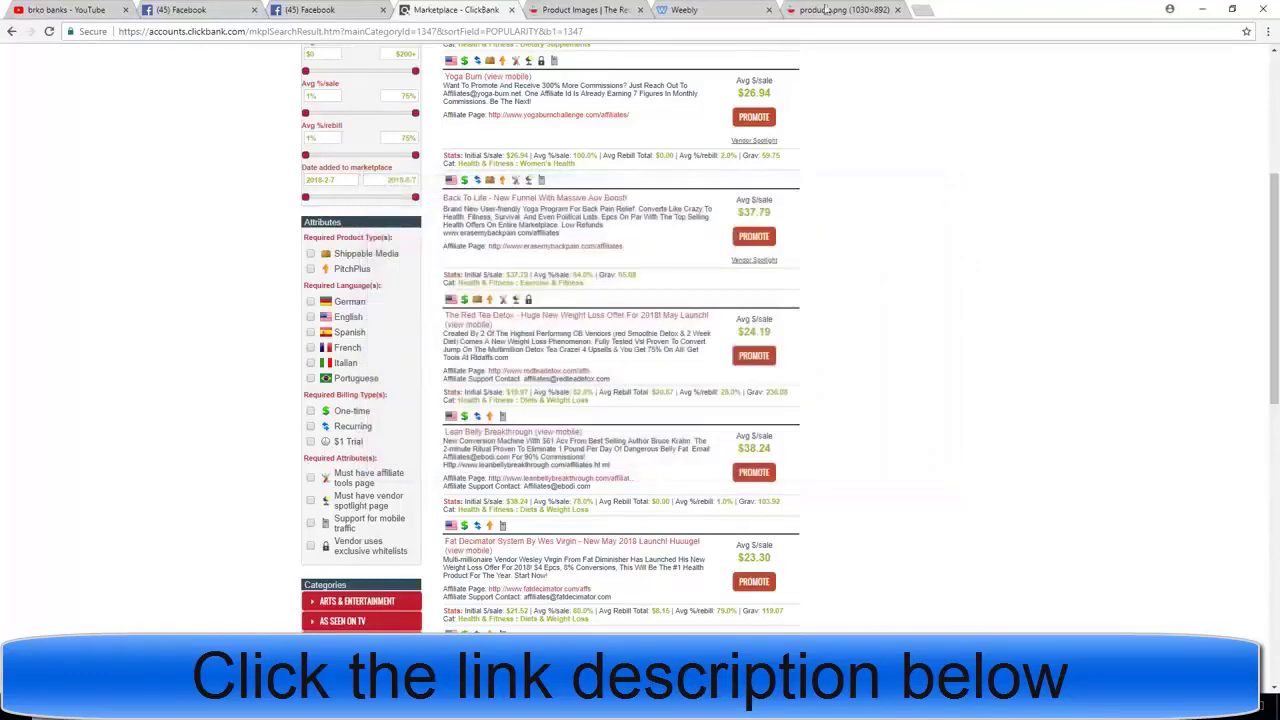
Link the product image to the pasted Red Tea Detox affiliate URL
{"action": "left_click", "coordinate": [733, 7]}
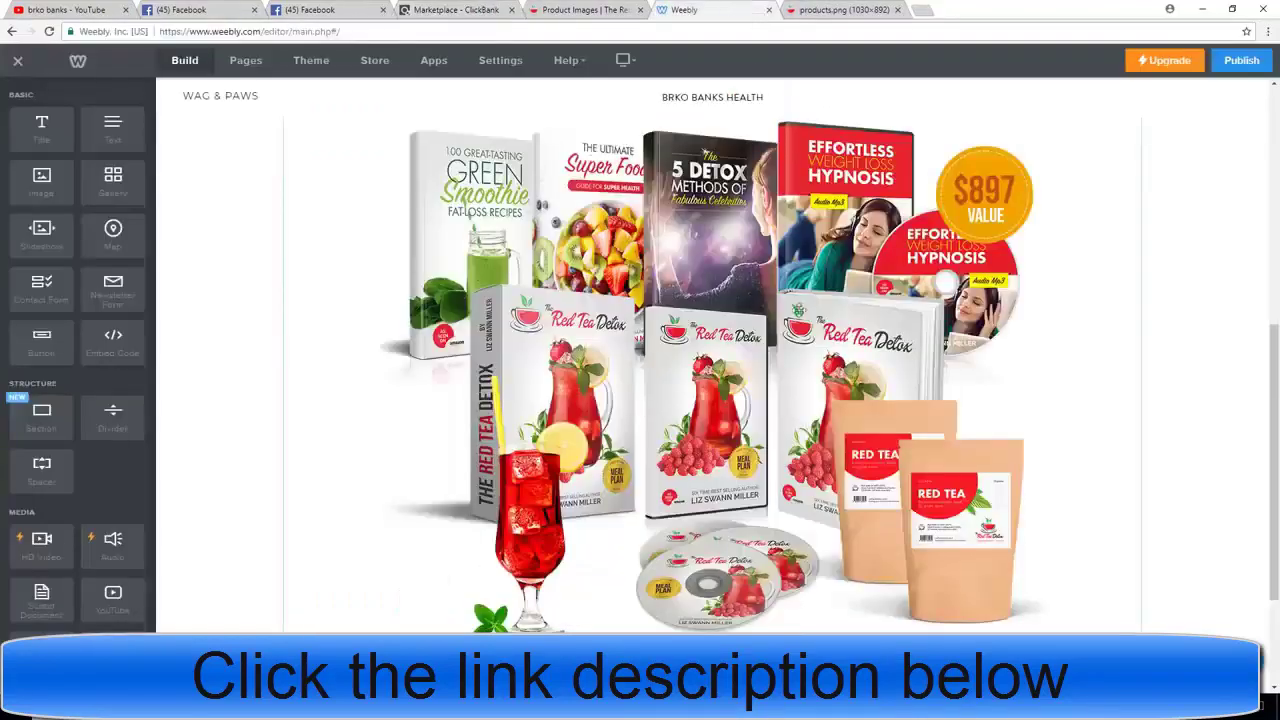
{"action": "left_click", "coordinate": [803, 250]}
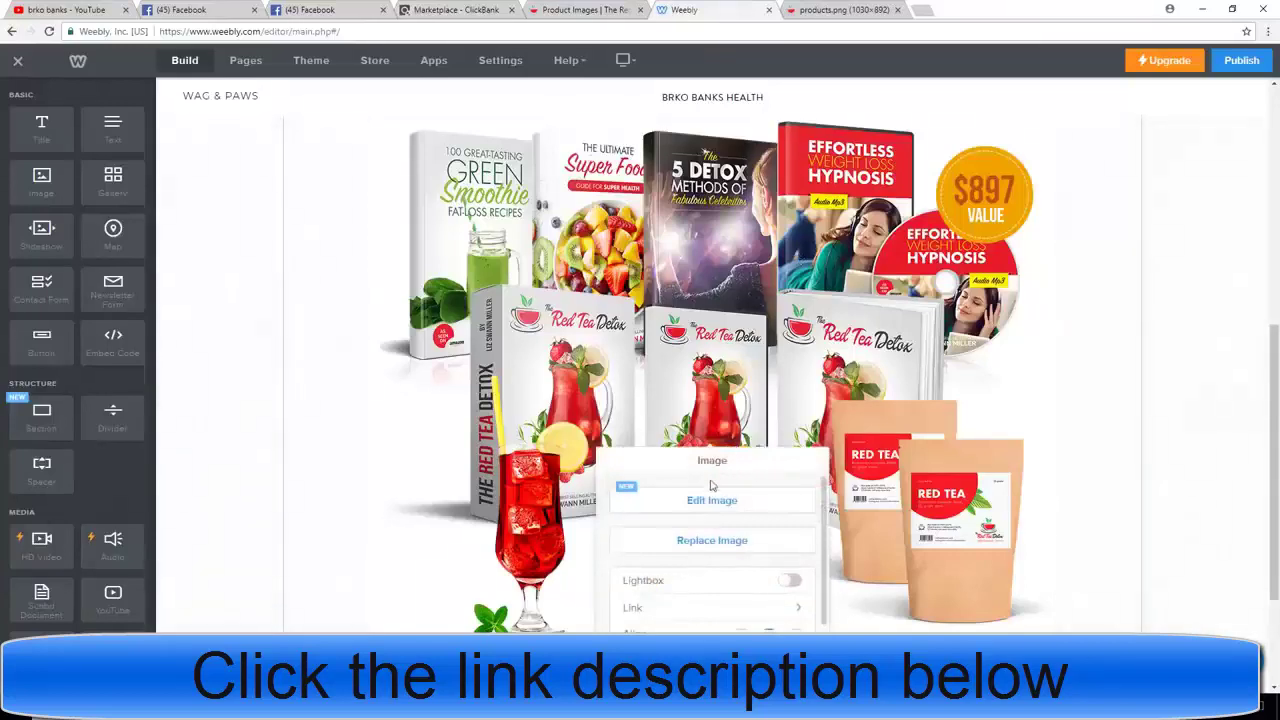
{"action": "scroll", "coordinate": [712, 487], "scroll_direction": "down", "scroll_amount": 2}
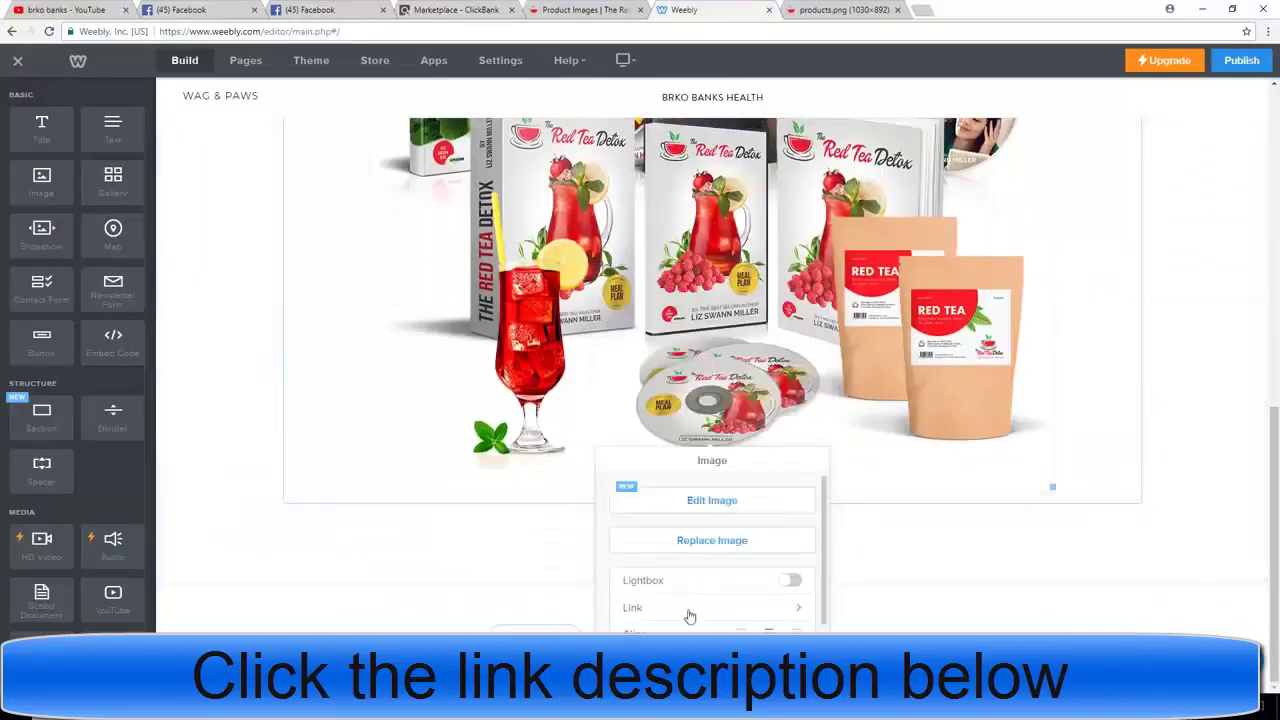
{"action": "scroll", "coordinate": [675, 590], "scroll_direction": "down", "scroll_amount": 1}
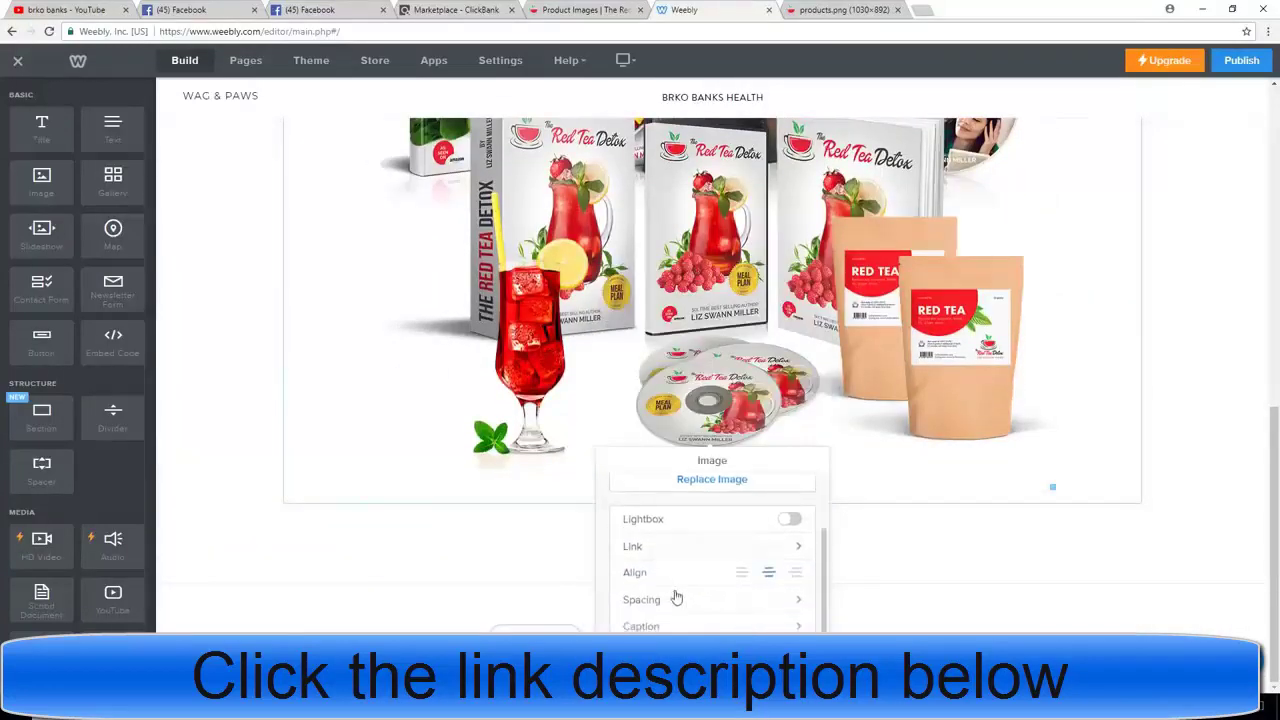
{"action": "scroll", "coordinate": [712, 580], "scroll_direction": "down", "scroll_amount": 2}
{"action": "left_click", "coordinate": [786, 543]}
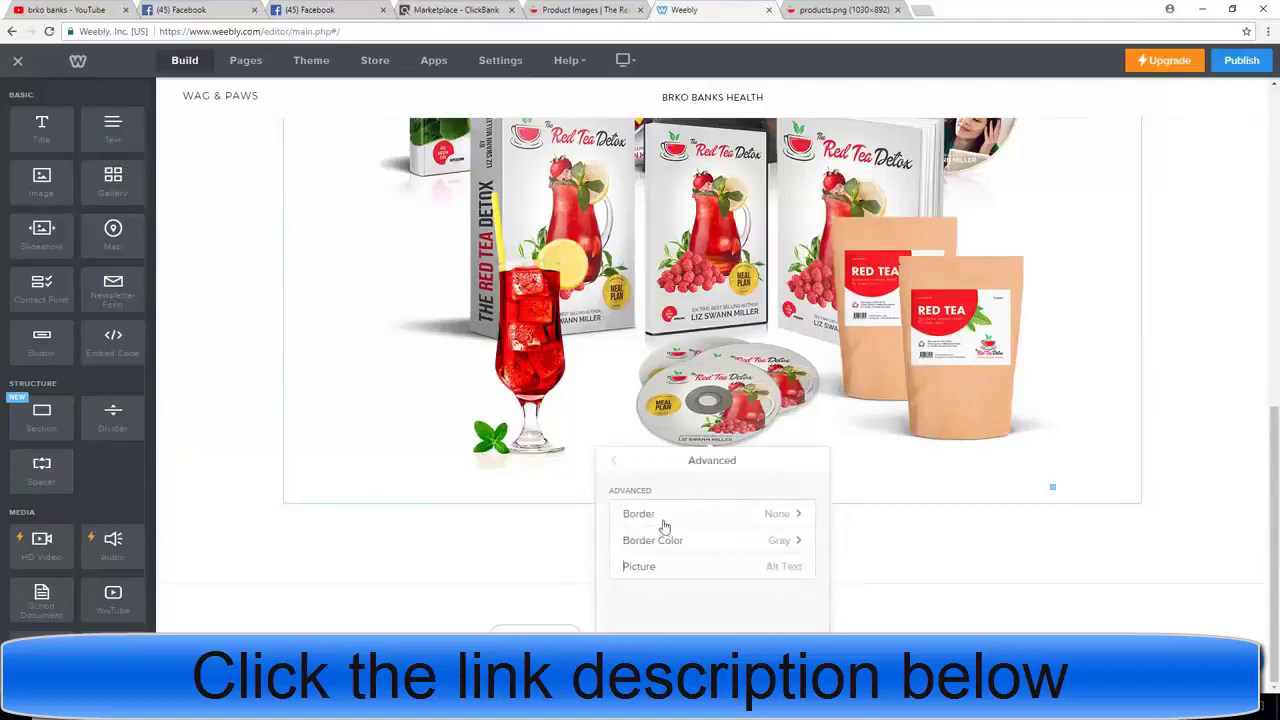
{"action": "left_click", "coordinate": [614, 461]}
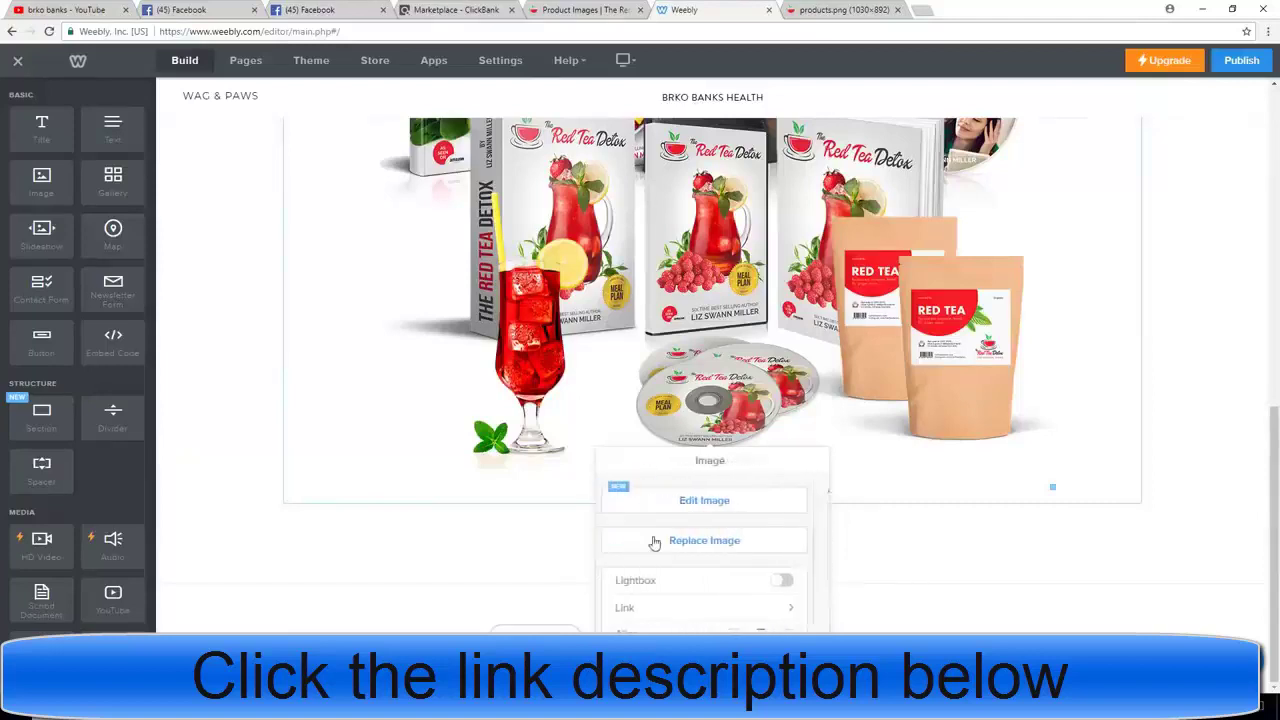
{"action": "scroll", "coordinate": [654, 540], "scroll_direction": "down", "scroll_amount": 2}
{"action": "left_click", "coordinate": [636, 551]}
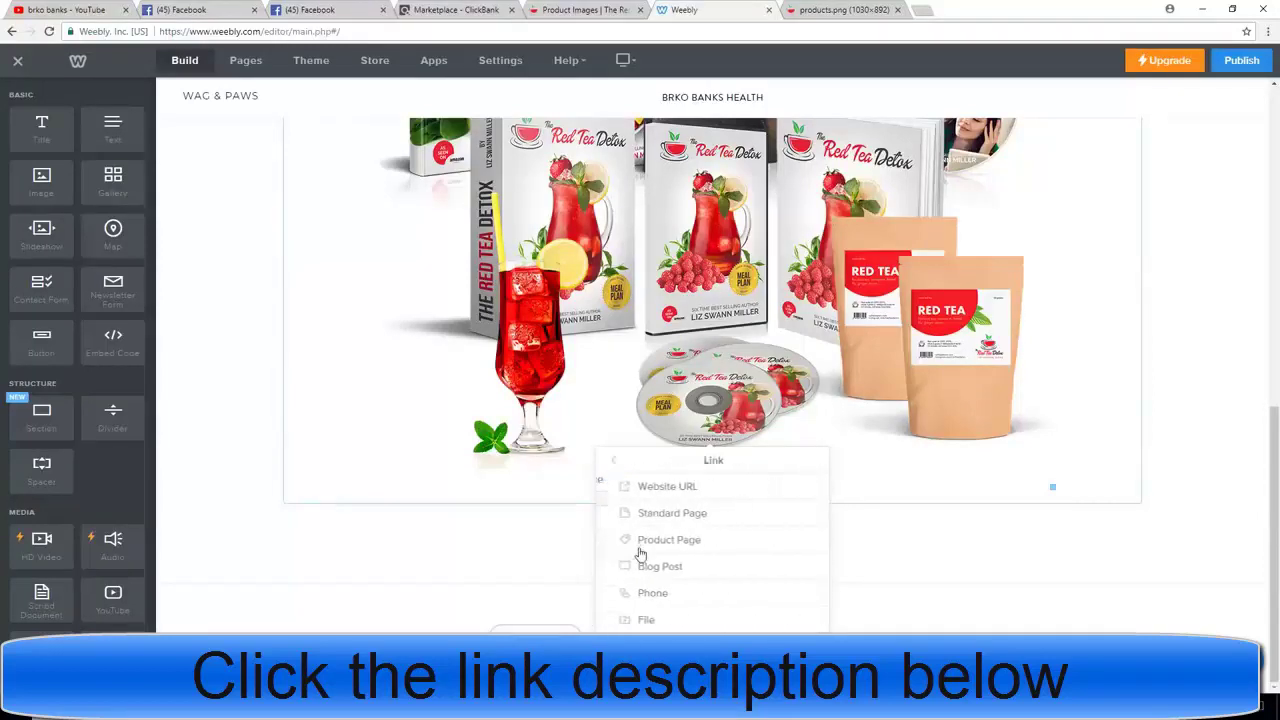
{"action": "left_click", "coordinate": [627, 492]}
{"action": "key", "text": "ctrl+v"}
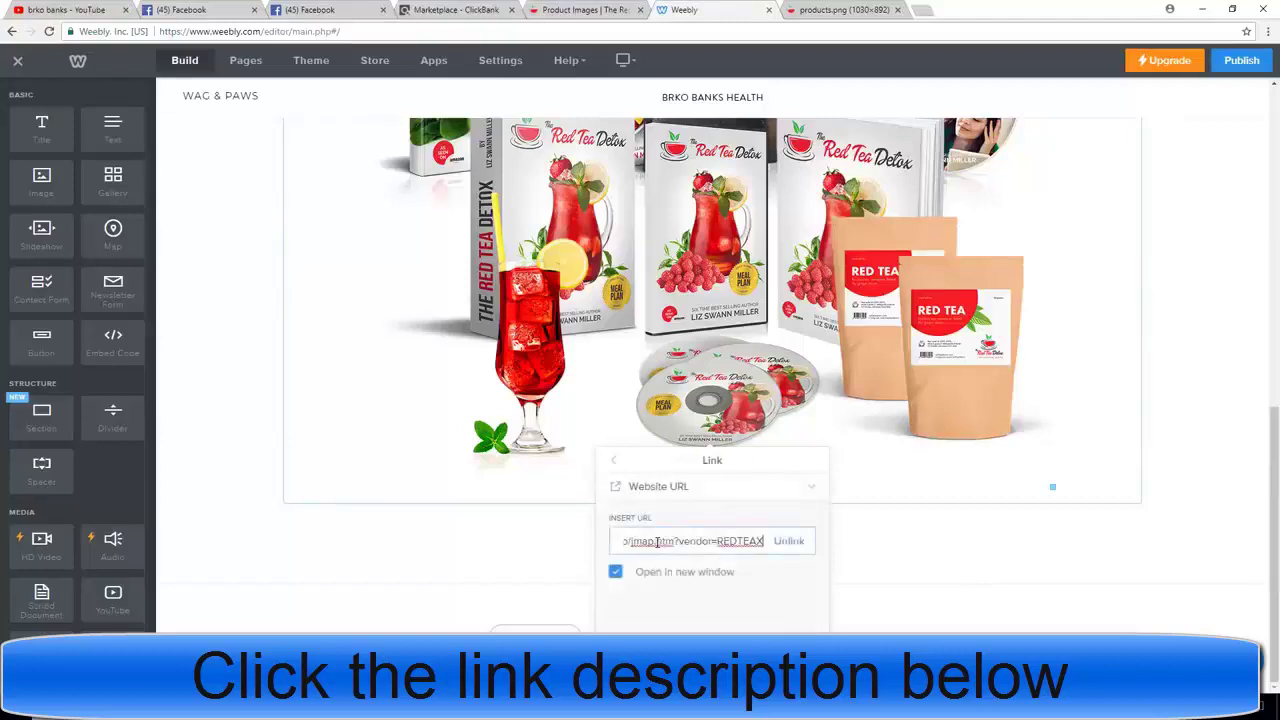
{"action": "left_click", "coordinate": [1163, 426]}
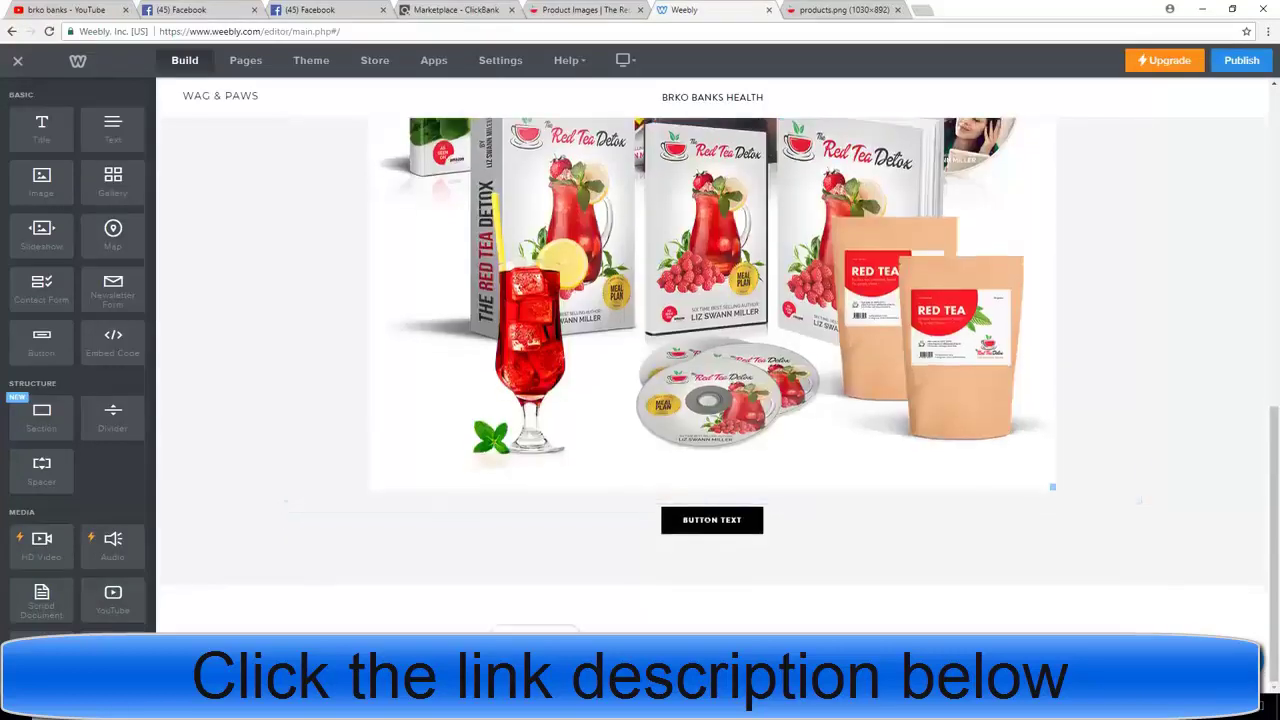
Link the black button to the same affiliate URL and publish the site
{"action": "left_click", "coordinate": [706, 520]}
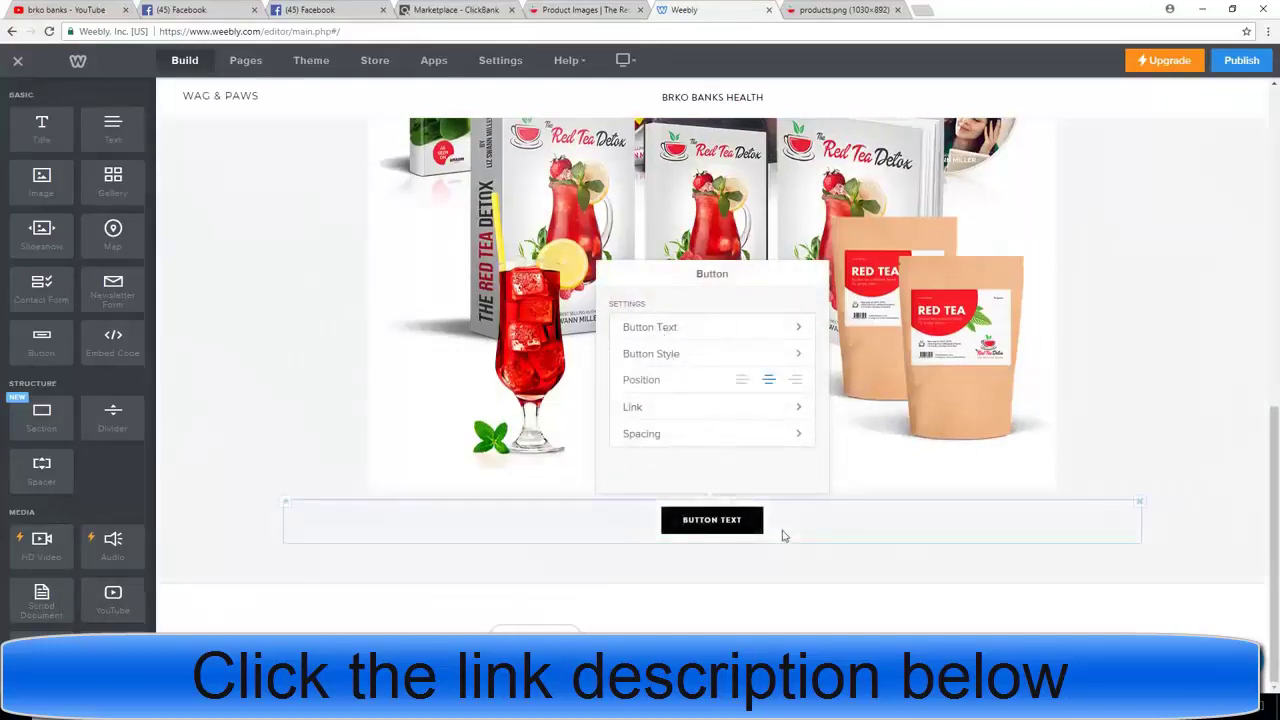
{"action": "left_click", "coordinate": [645, 408]}
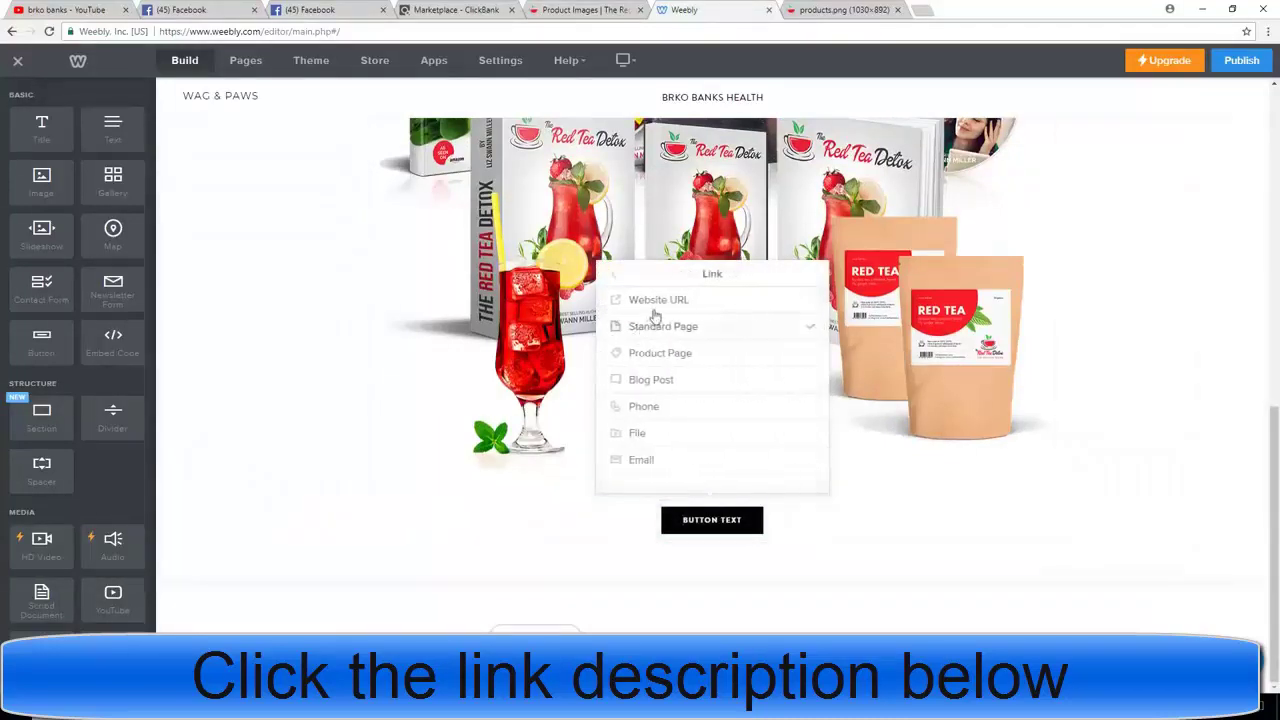
{"action": "left_click", "coordinate": [664, 308]}
{"action": "left_click", "coordinate": [688, 363]}
{"action": "key", "text": "ctrl+v"}
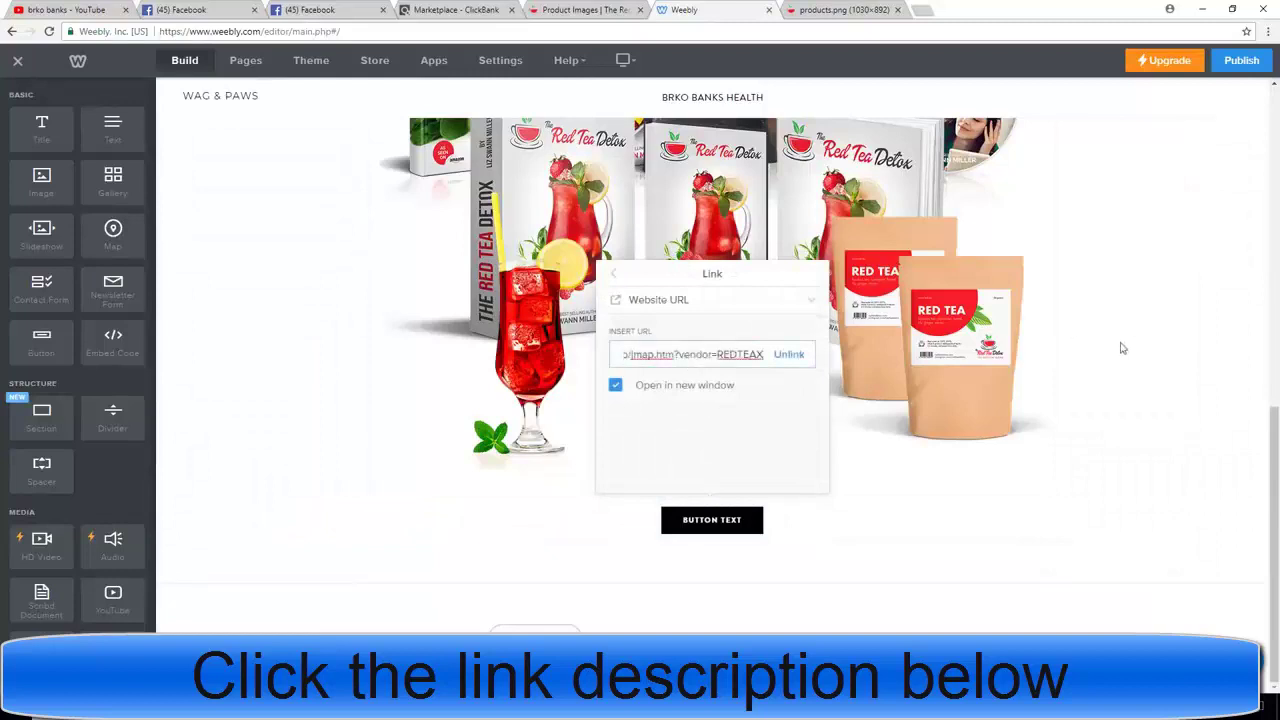
{"action": "left_click", "coordinate": [1124, 324]}
{"action": "left_click", "coordinate": [1241, 60]}
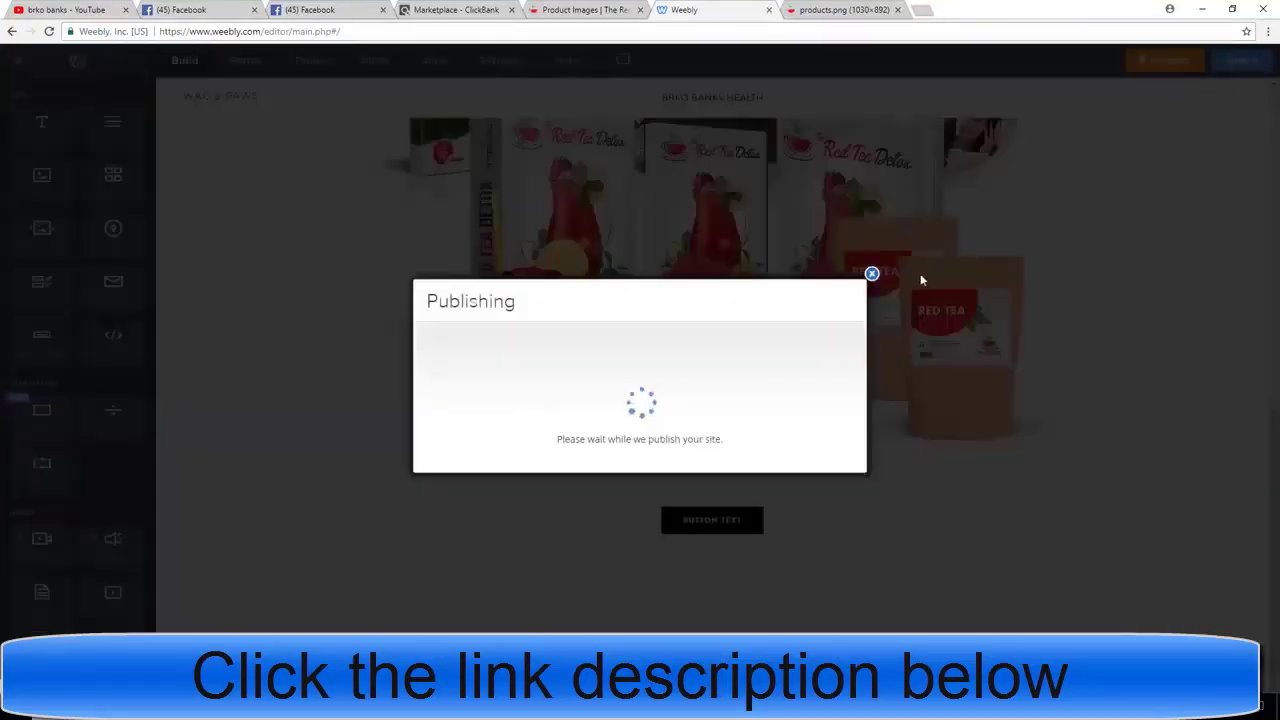
Copy the brkobankshealth.weebly.com address, close the publish dialog, review the page, then switch to Facebook
{"action": "left_click_drag", "start_coordinate": [781, 262], "coordinate": [505, 260]}
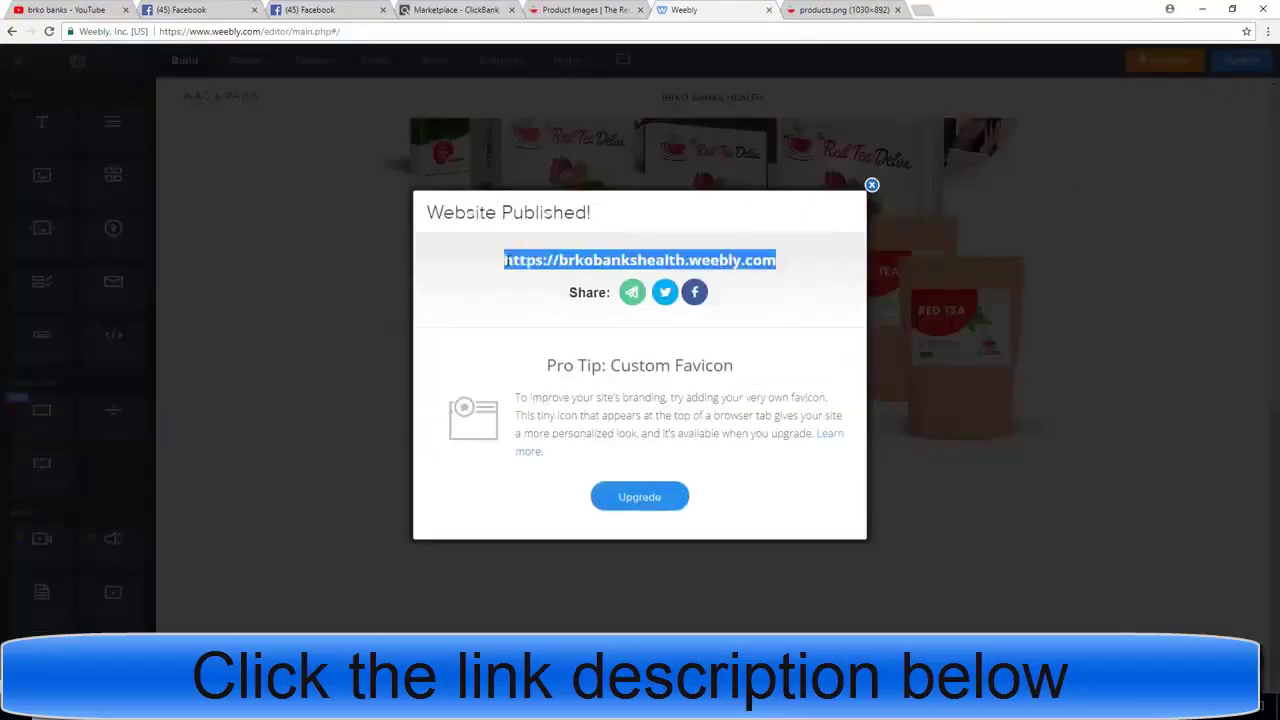
{"action": "left_click", "coordinate": [872, 185]}
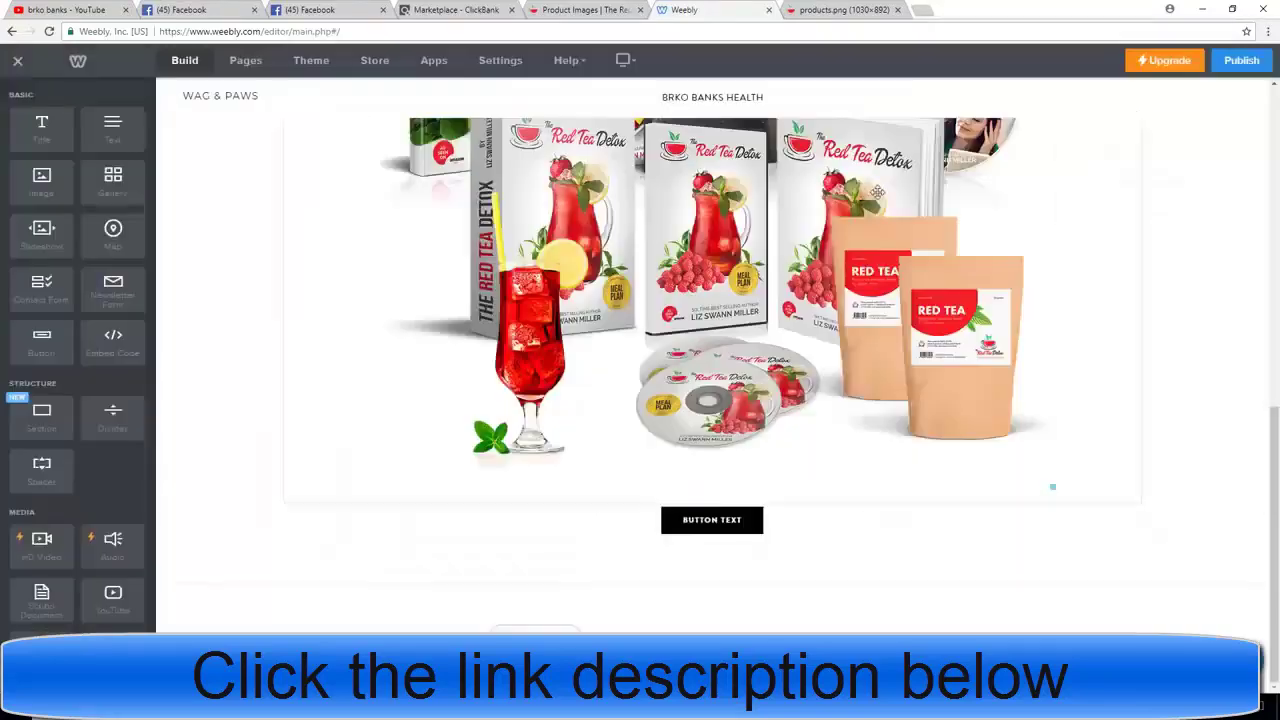
{"action": "scroll", "coordinate": [1207, 343], "scroll_direction": "up", "scroll_amount": 3}
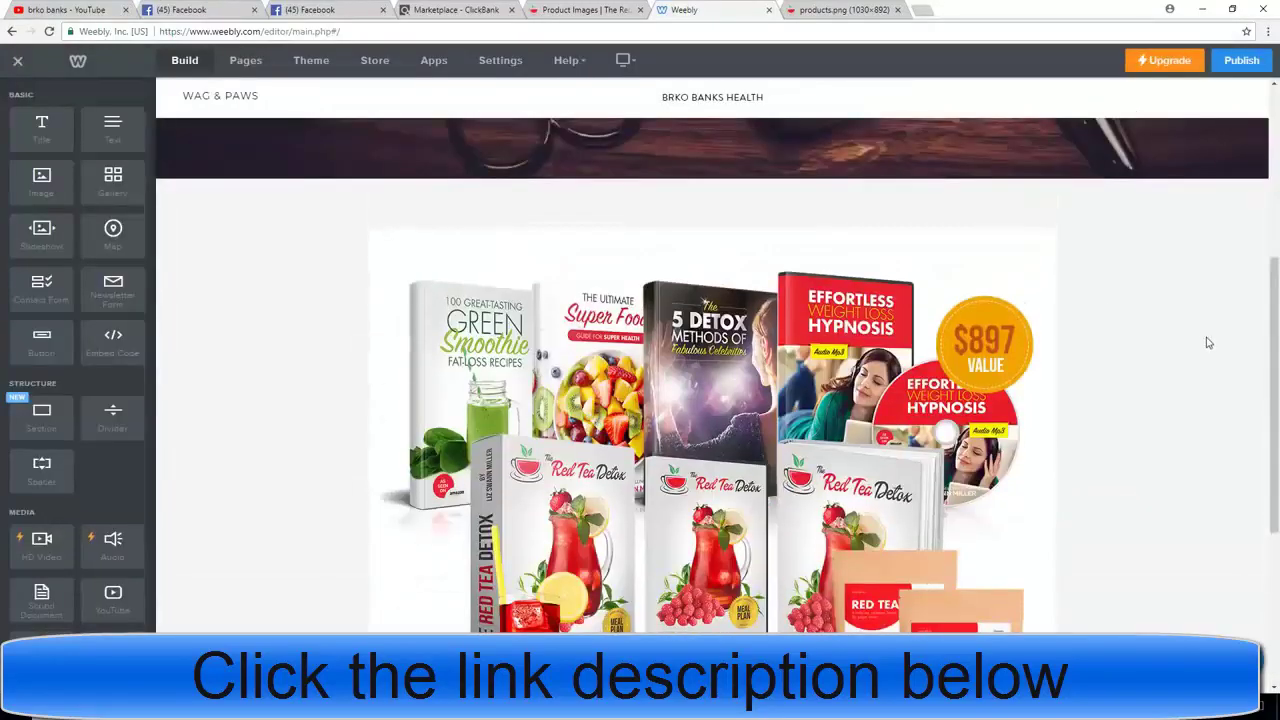
{"action": "scroll", "coordinate": [1207, 343], "scroll_direction": "up", "scroll_amount": 3}
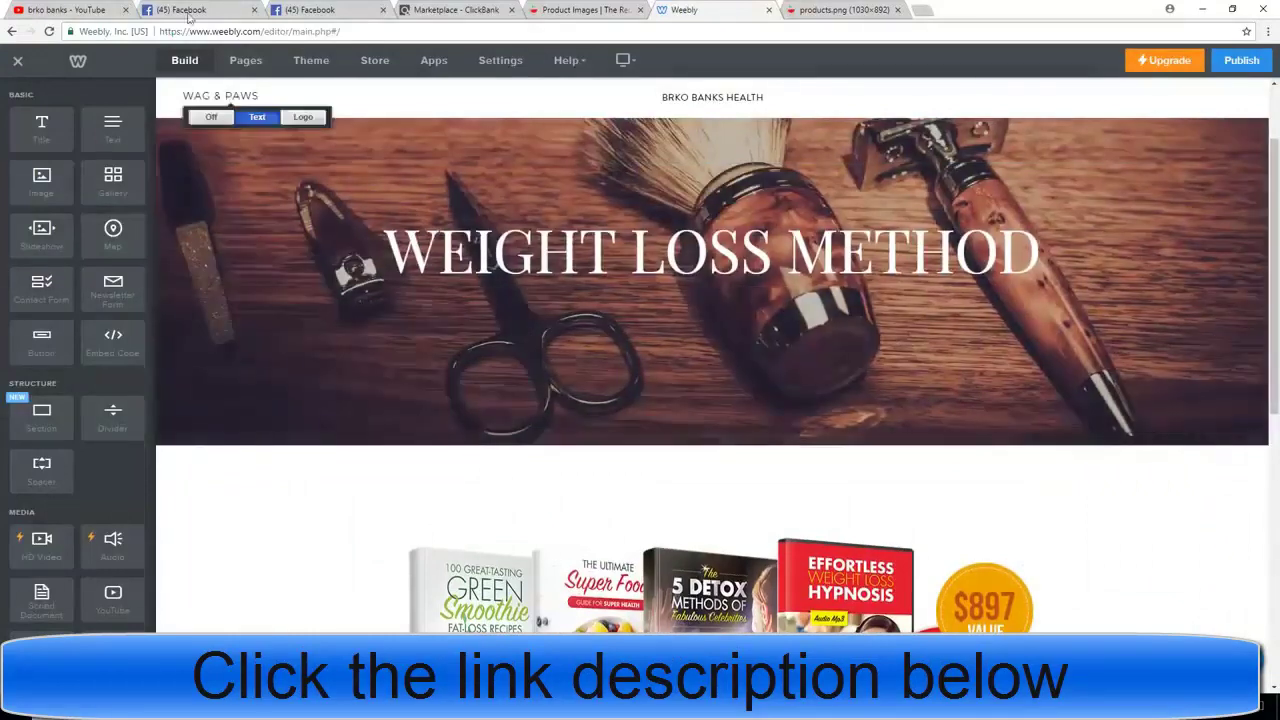
{"action": "left_click", "coordinate": [184, 9]}
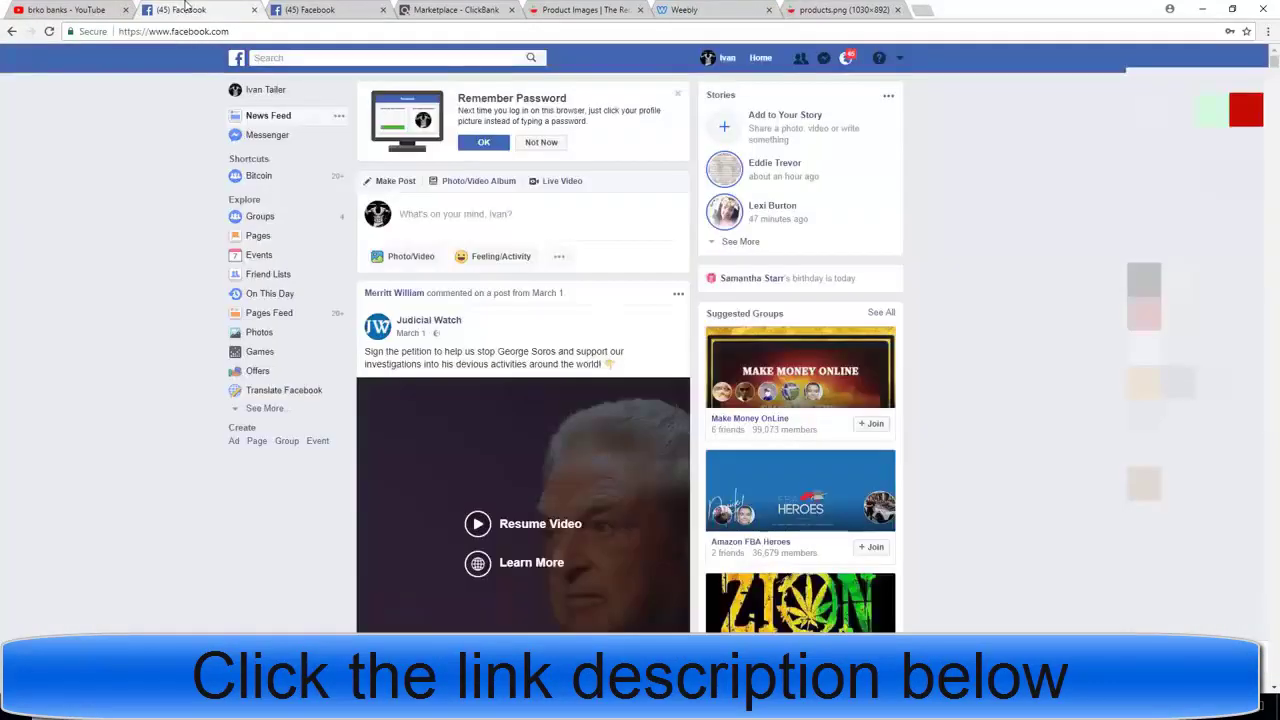